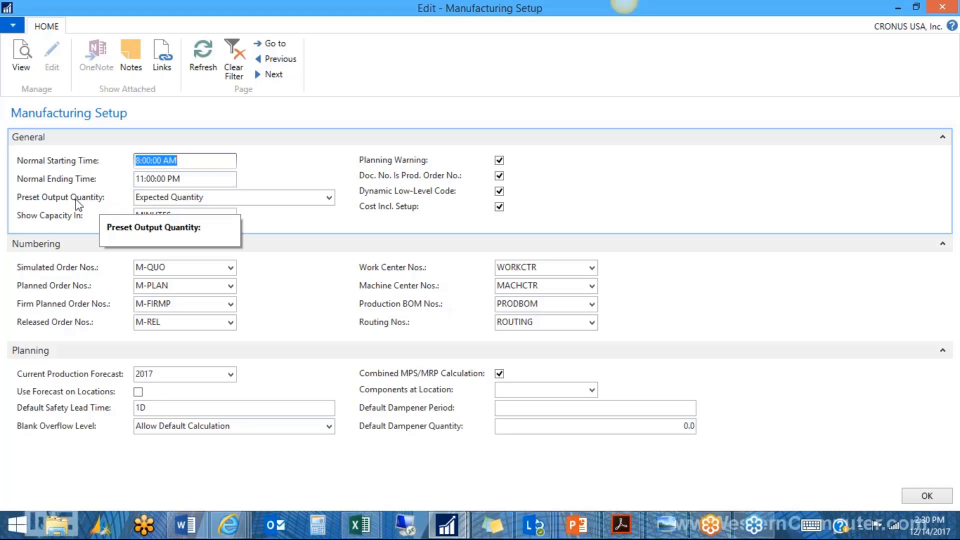
# Review the Preset Output Quantity options in Manufacturing Setup without changing the selection, and close the setup
pyautogui.click(329, 198)
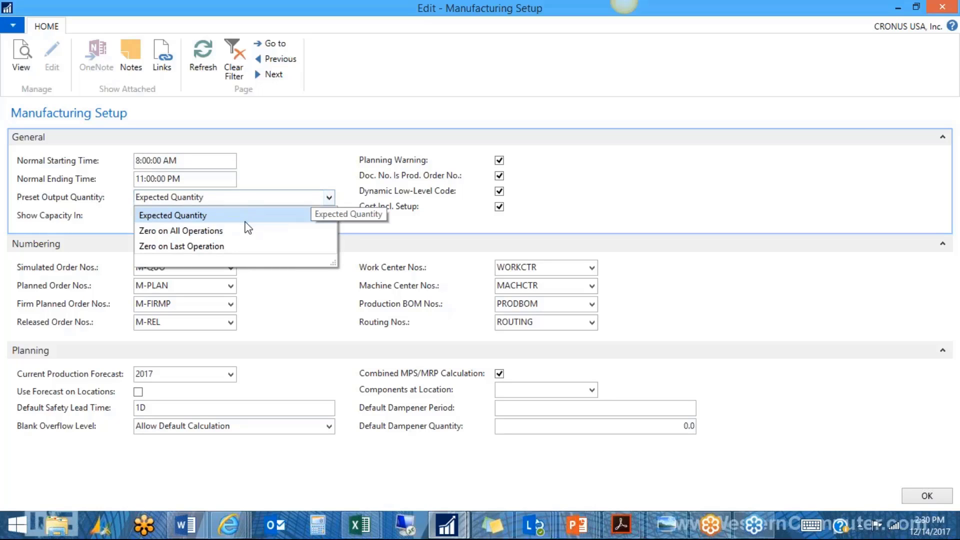
pyautogui.click(329, 200)
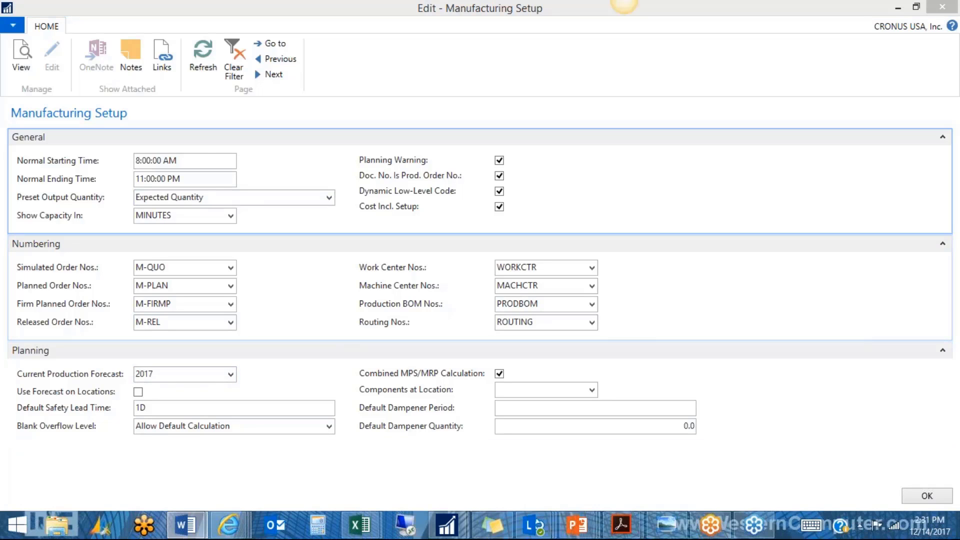
pyautogui.click(923, 494)
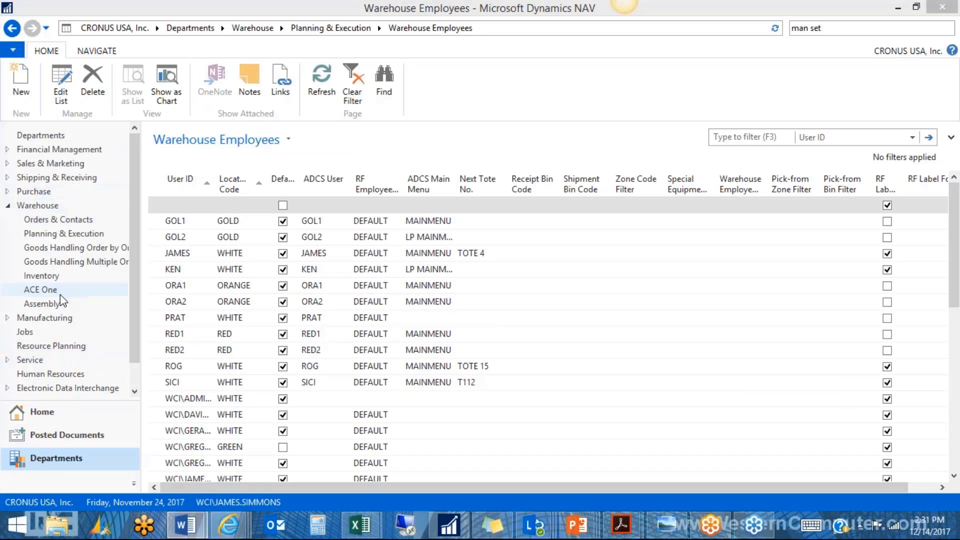
# Open the Manufacturing administration page and review the capacity units of measure and the work shifts
pyautogui.click(58, 323)
pyautogui.click(58, 322)
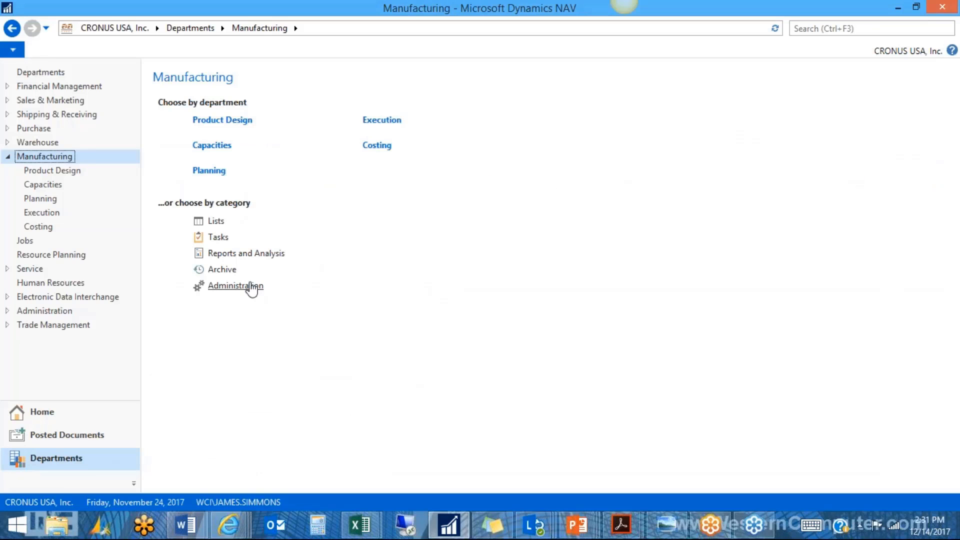
pyautogui.click(249, 286)
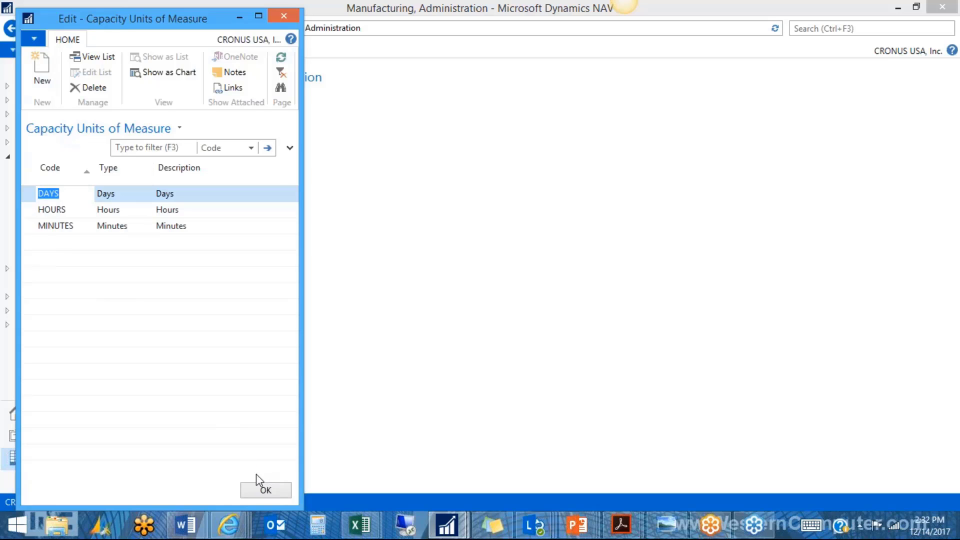
pyautogui.click(261, 487)
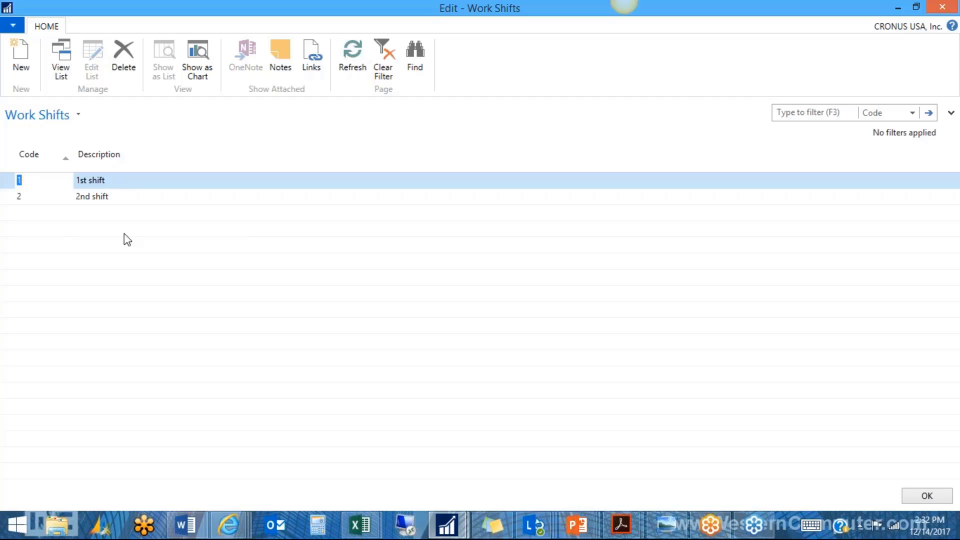
pyautogui.click(911, 494)
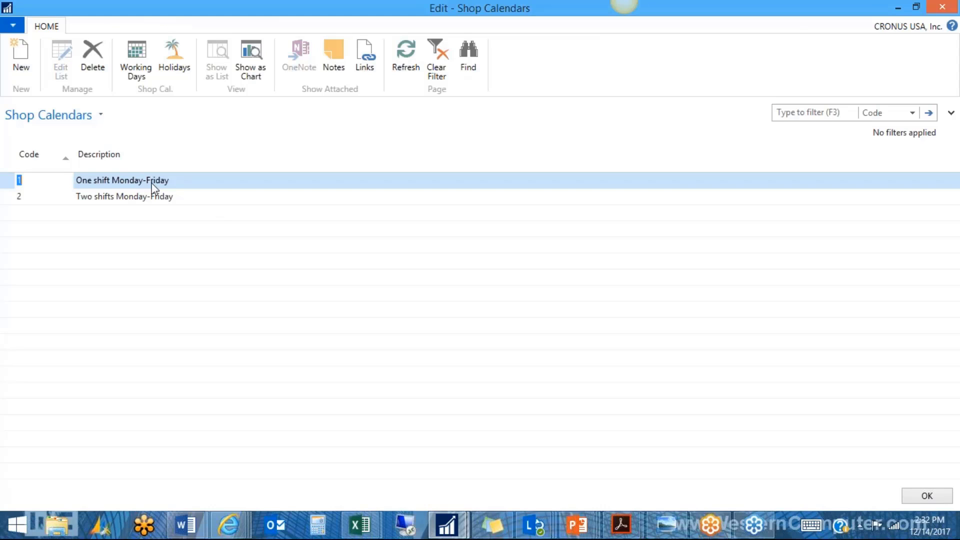
# Review the working days of the One shift Monday-Friday and Two shifts Monday-Friday shop calendars
pyautogui.click(152, 80)
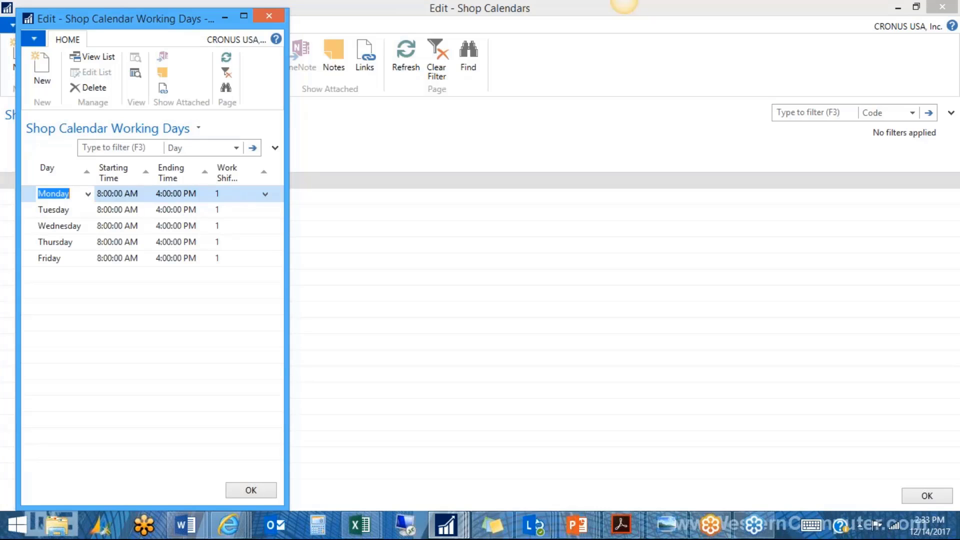
pyautogui.click(258, 491)
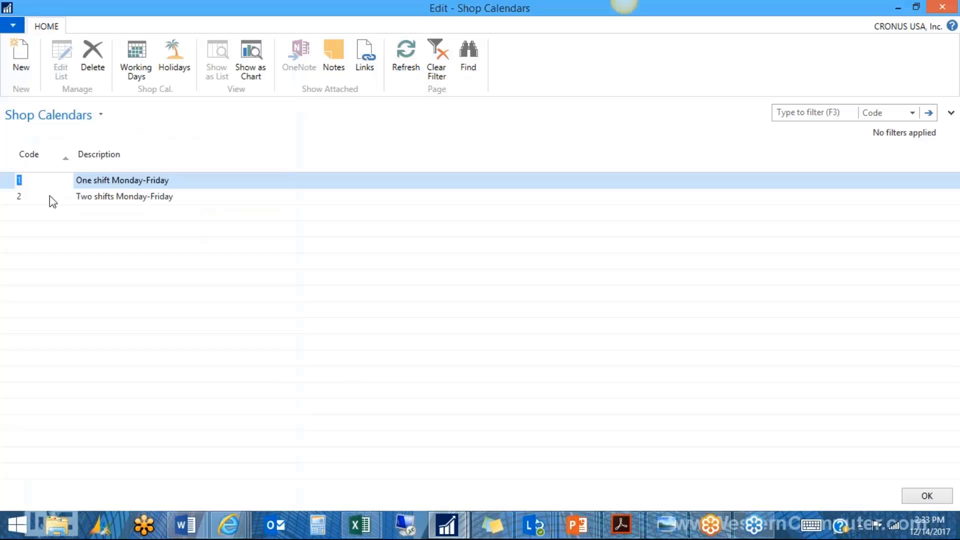
pyautogui.click(49, 196)
pyautogui.click(136, 60)
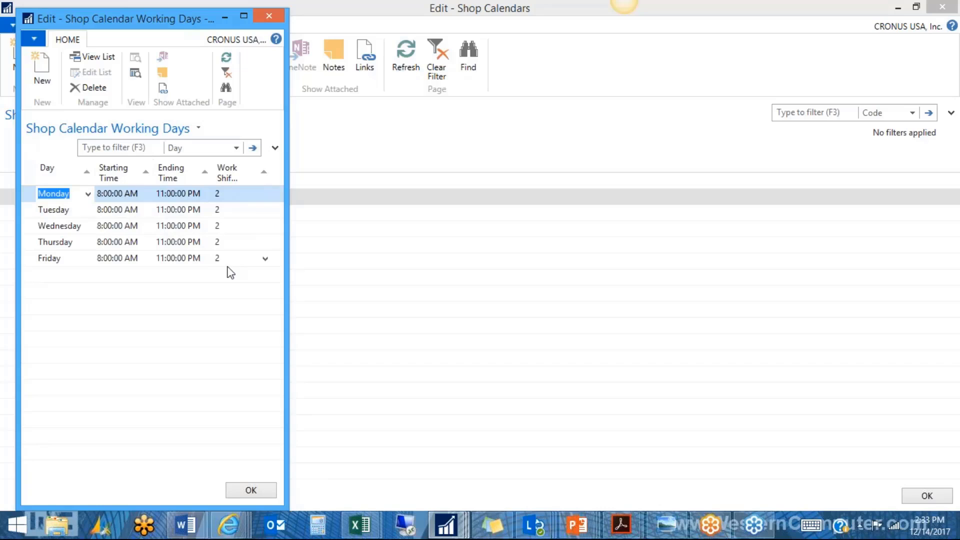
pyautogui.click(251, 490)
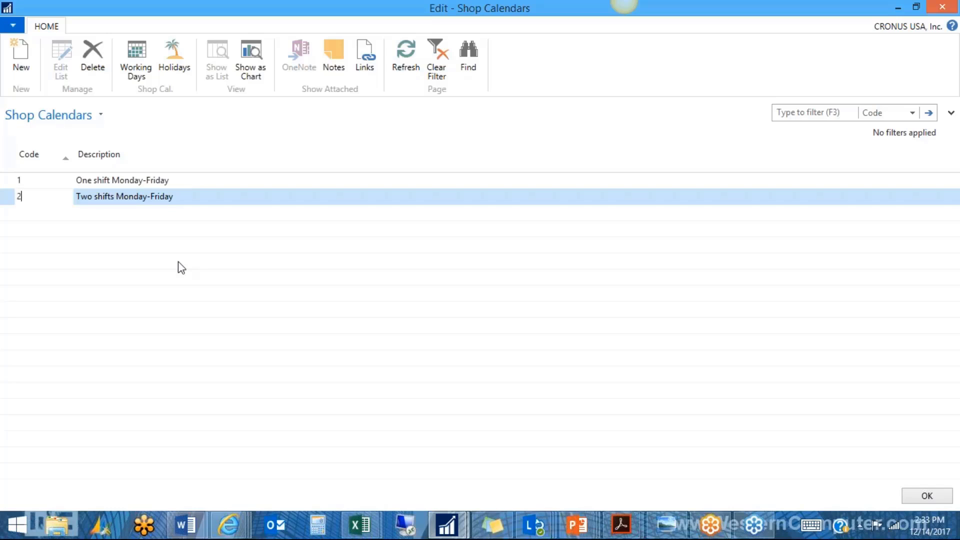
# Review the holidays of the One shift Monday-Friday shop calendar and close the shop calendars
pyautogui.click(28, 181)
pyautogui.click(181, 65)
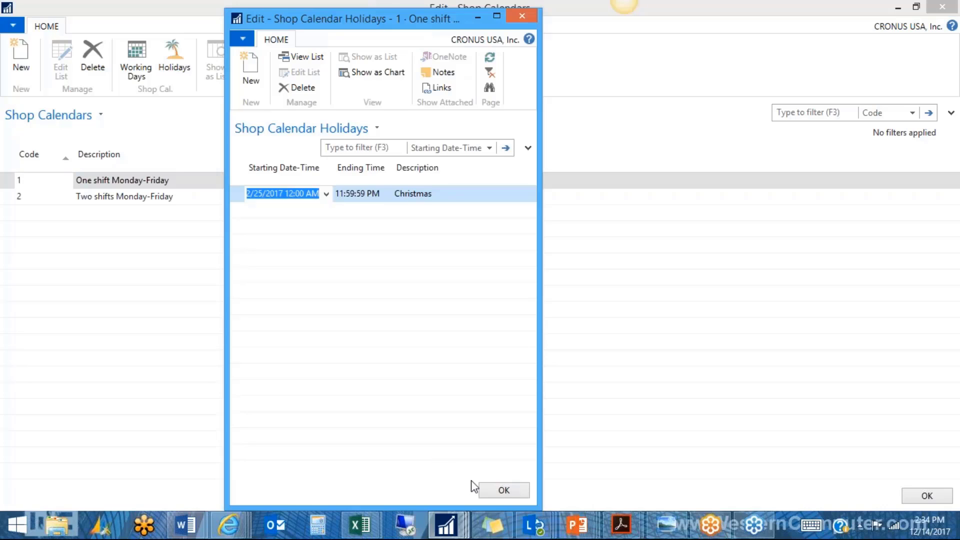
pyautogui.click(497, 490)
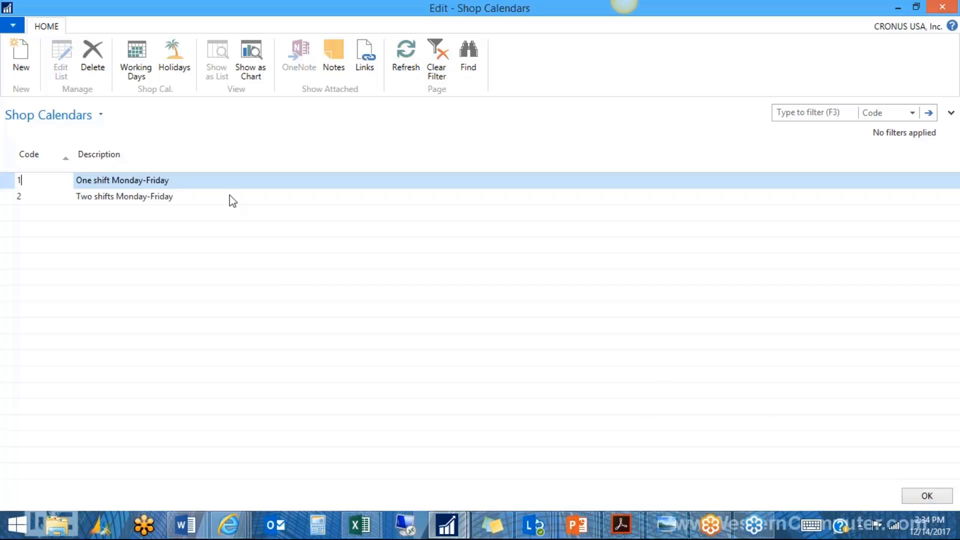
pyautogui.click(916, 490)
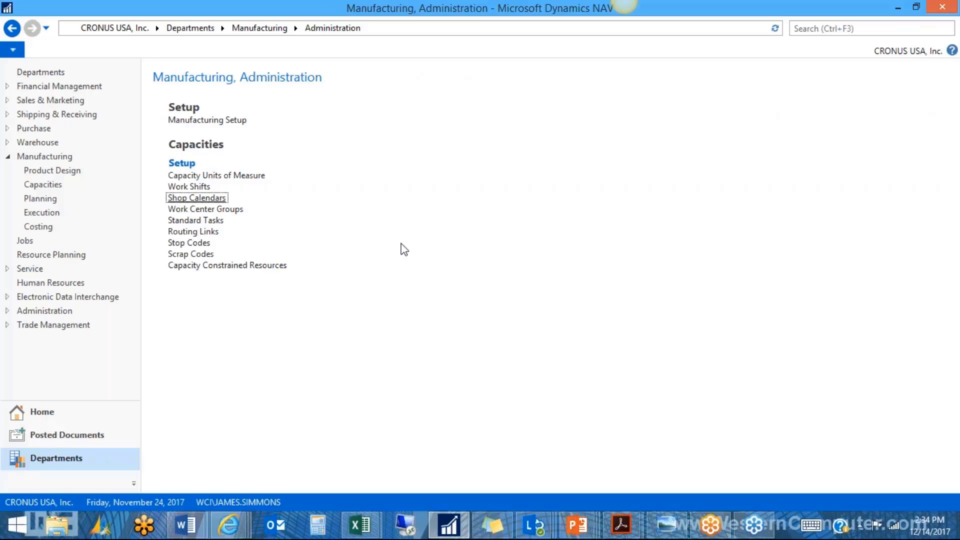
# Review the work center groups and their daily calendar matrix in minutes, and close the list
pyautogui.click(210, 209)
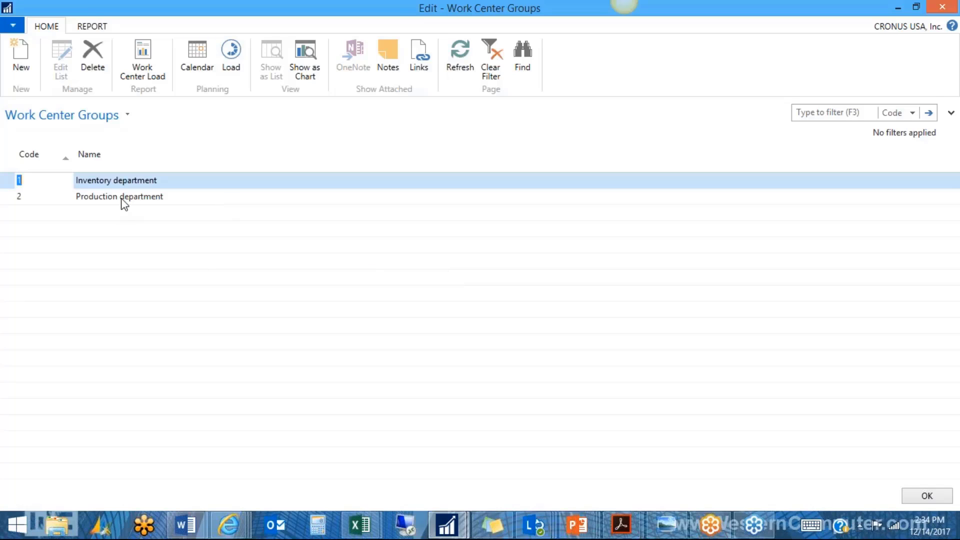
pyautogui.click(194, 63)
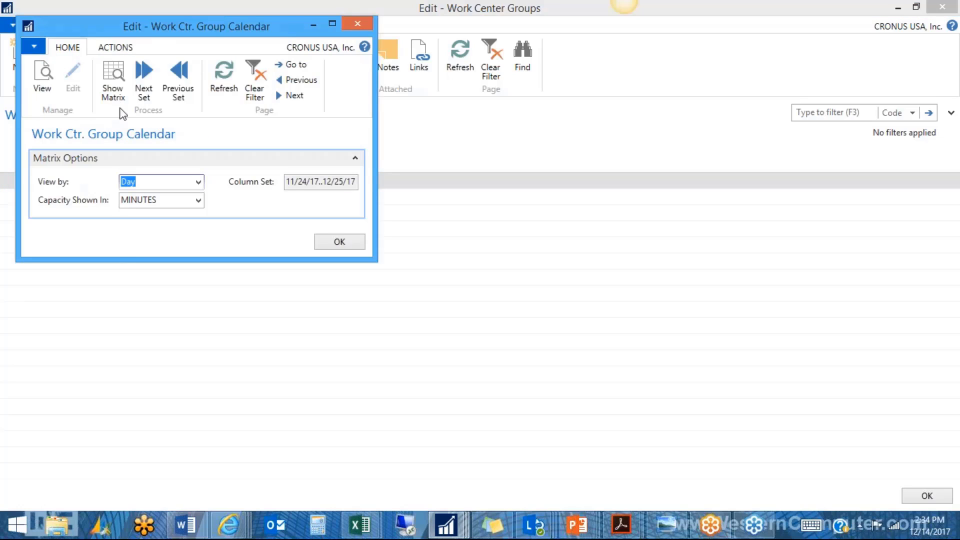
pyautogui.click(109, 82)
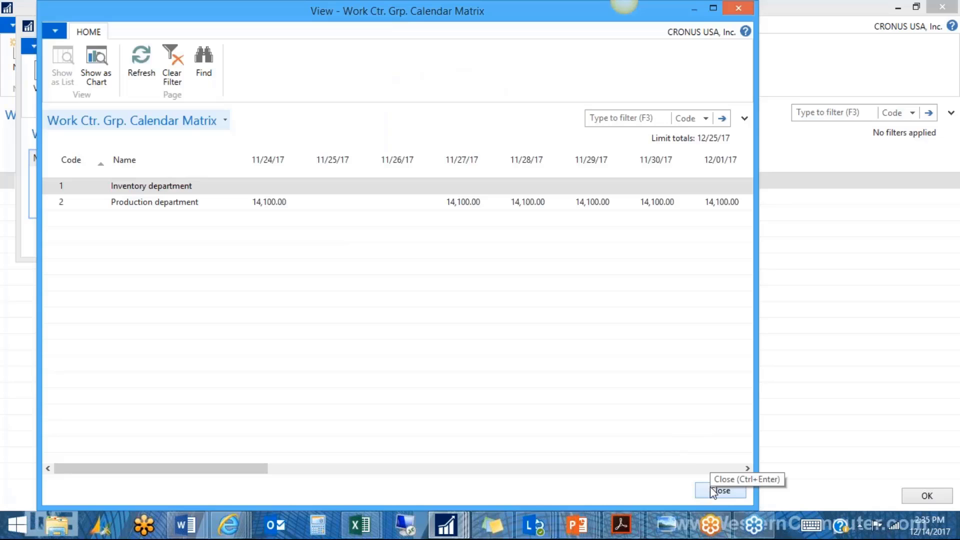
pyautogui.press('Escape')
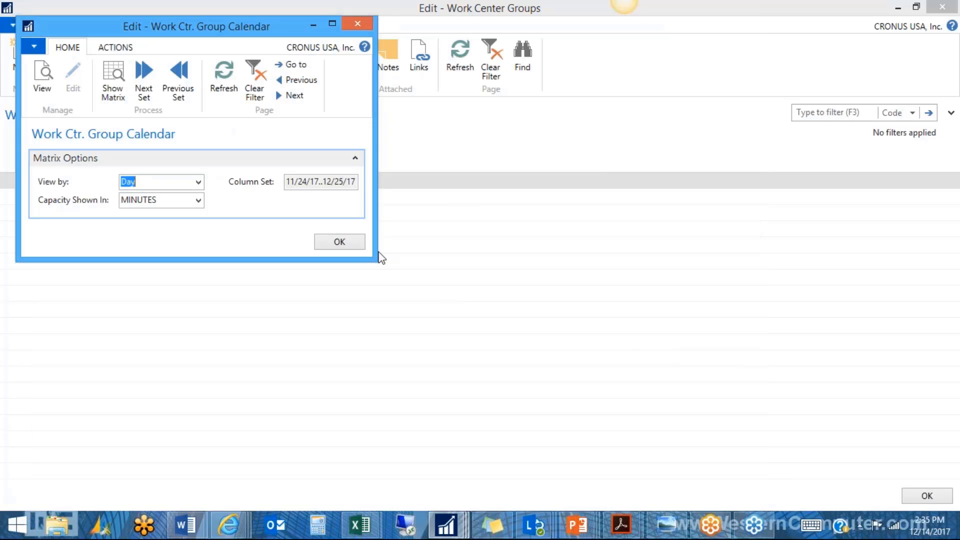
pyautogui.click(353, 247)
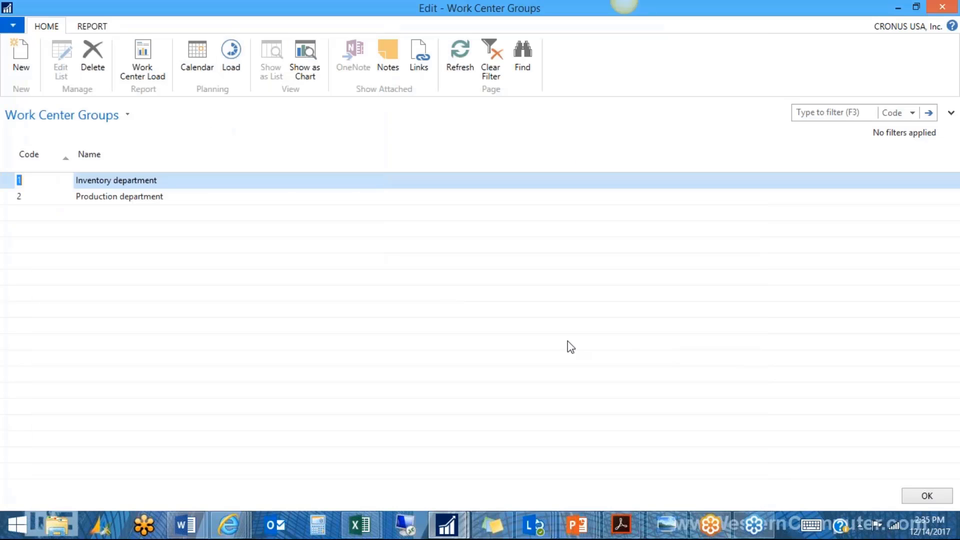
pyautogui.click(924, 495)
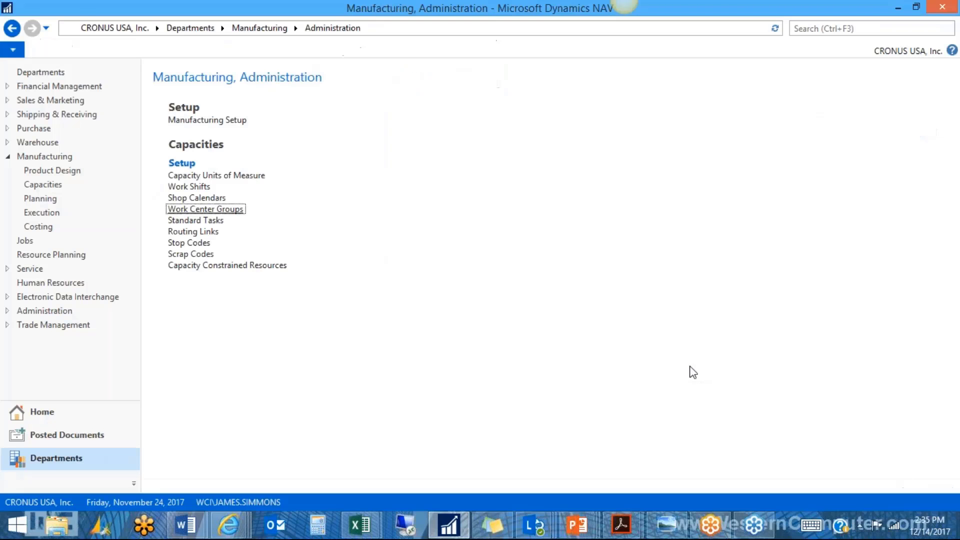
# Find the Work Centers list, open the card of work center 100 Assembly department, and check its work center group code
pyautogui.hotkey('ctrl', 'F3')
pyautogui.write('wor center')
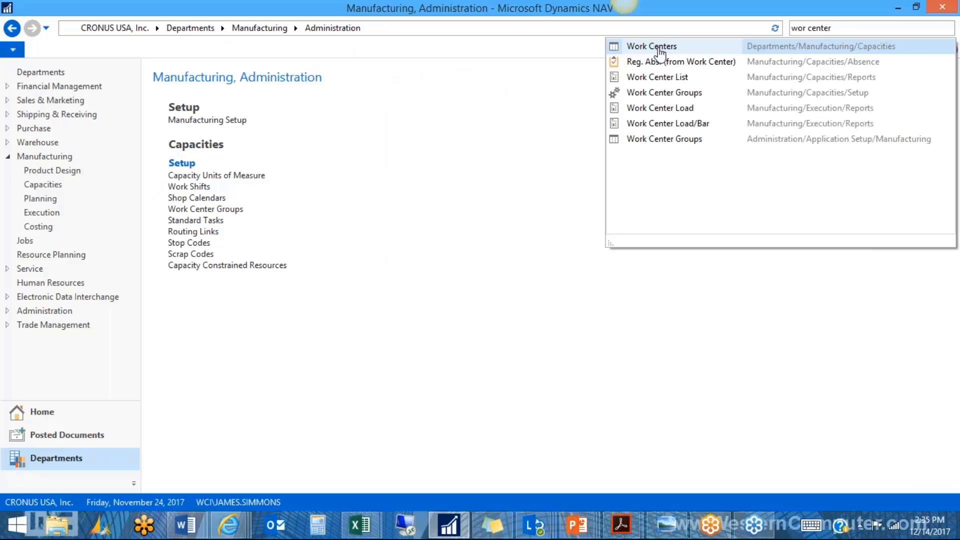
pyautogui.click(656, 47)
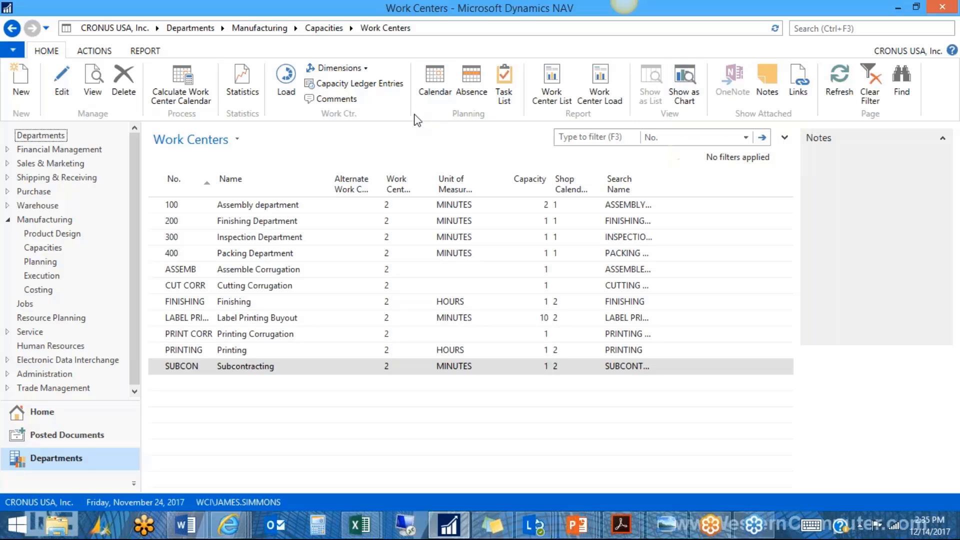
pyautogui.click(190, 204)
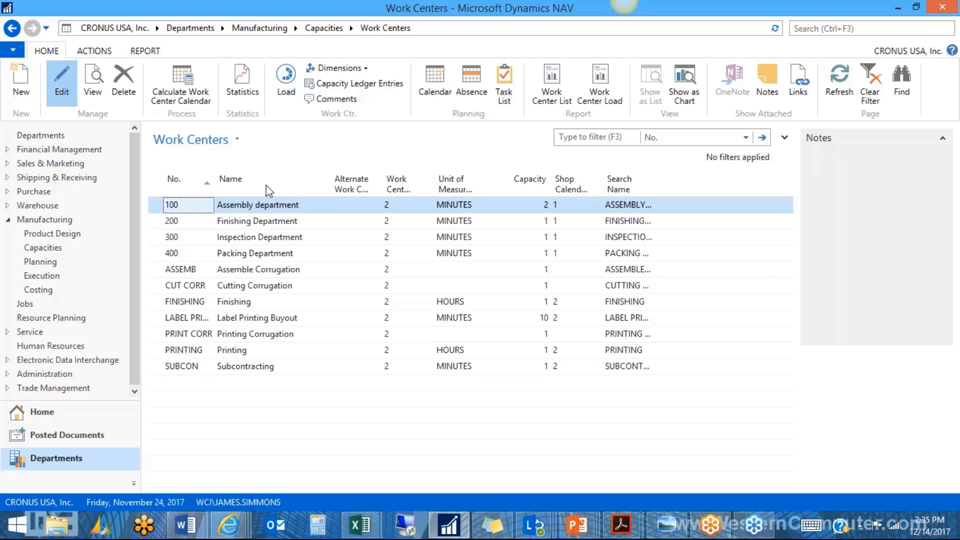
pyautogui.hotkey('ctrl', 'n')
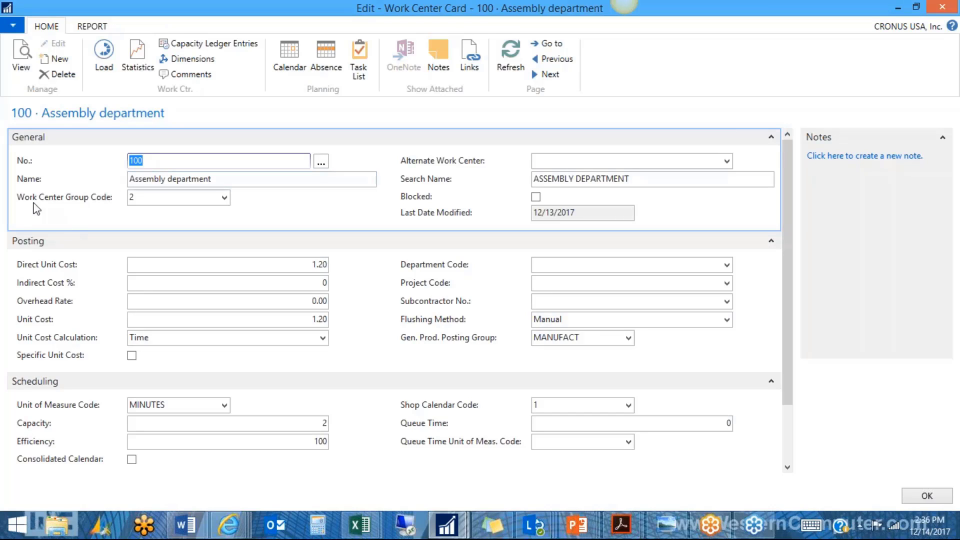
pyautogui.click(225, 199)
pyautogui.click(234, 205)
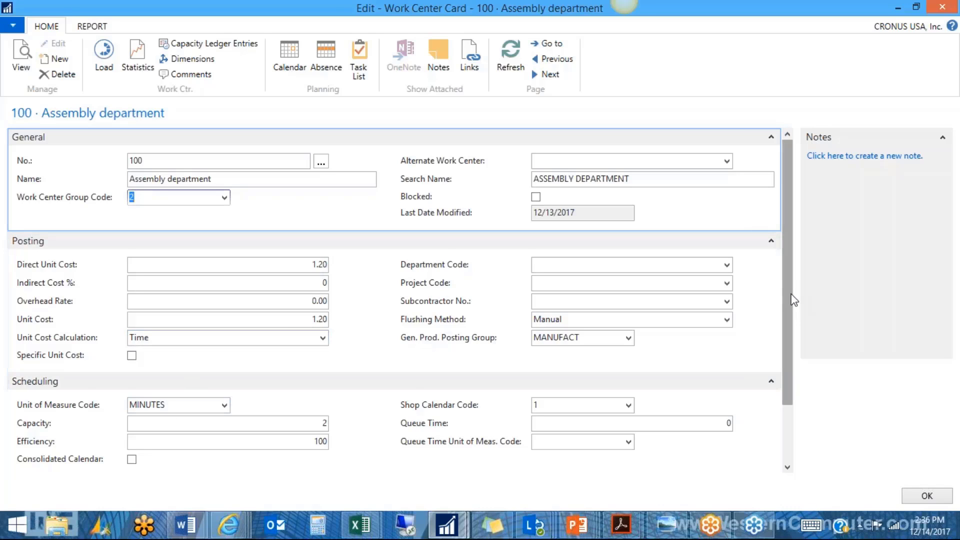
# Set the scheduling capacity of the Assembly department work center to 1
pyautogui.scroll(-2, 793, 318)
pyautogui.scroll(-2, 795, 319)
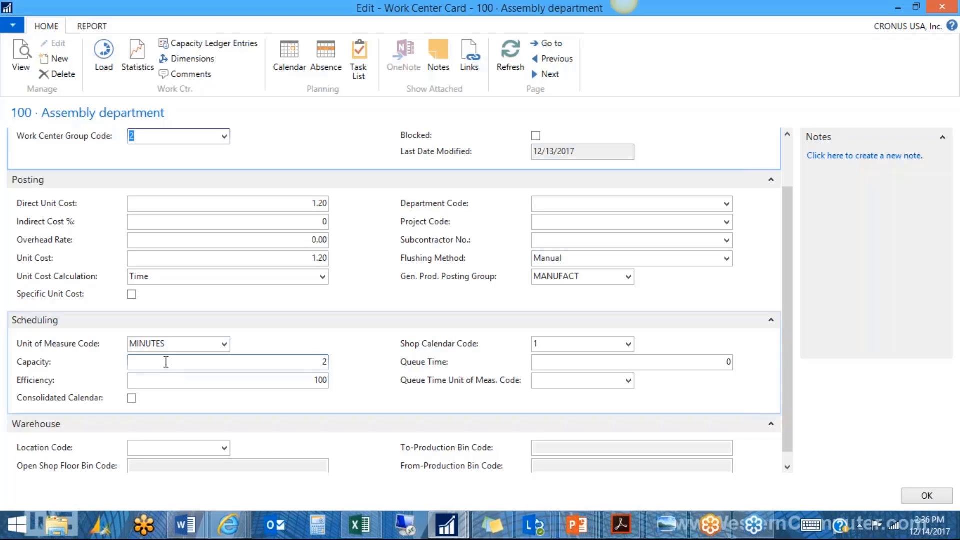
pyautogui.click(316, 363)
pyautogui.press('BackSpace')
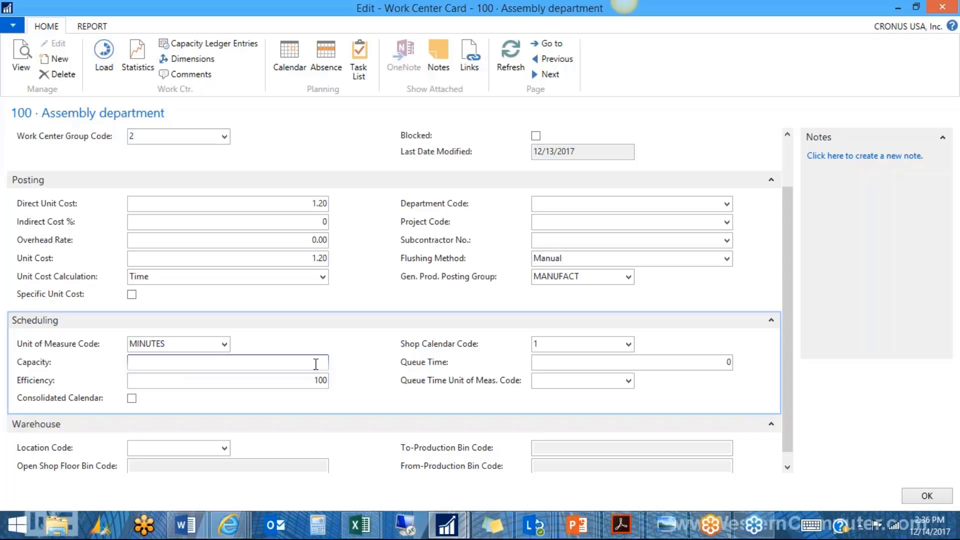
pyautogui.write('1')
pyautogui.press('Tab')
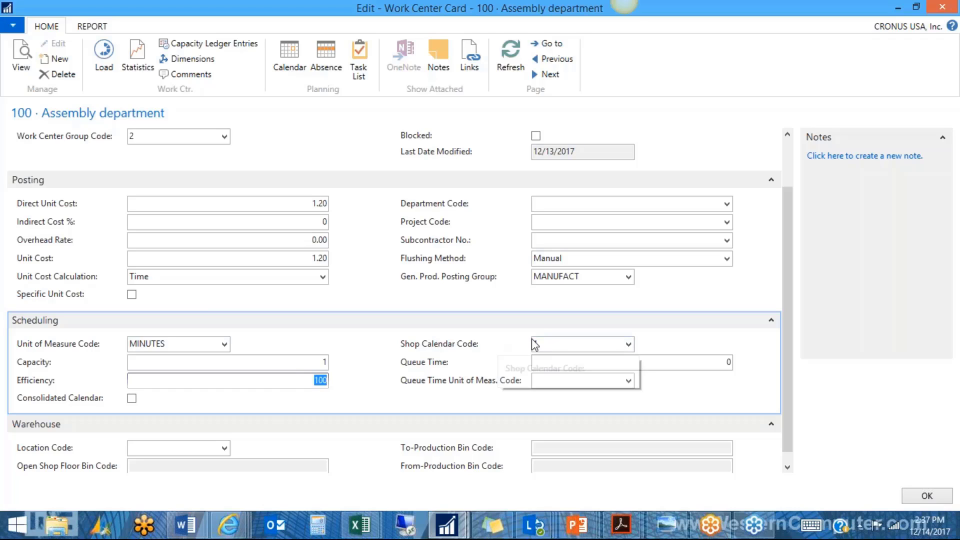
pyautogui.click(550, 344)
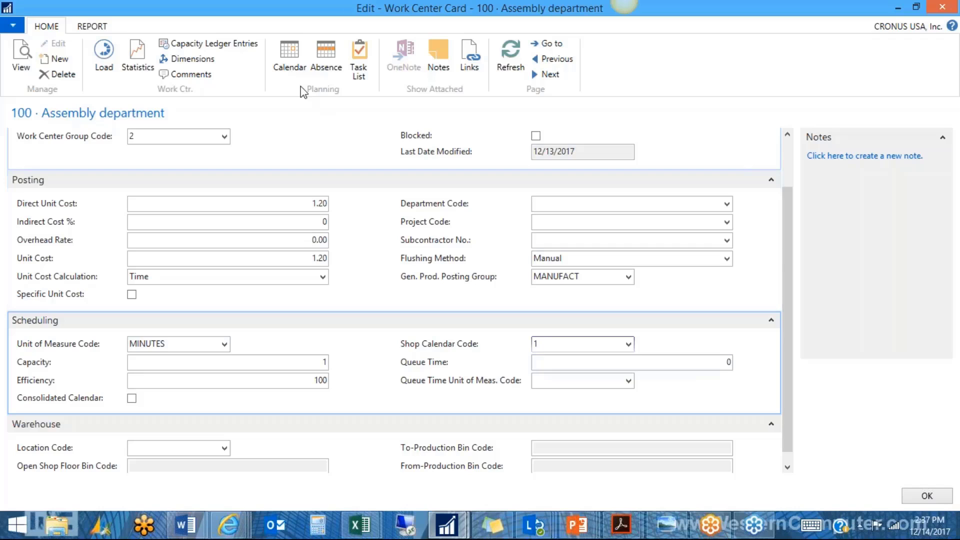
# Calculate the work center calendar from the Assembly department's day-based calendar matrix and close the calendar
pyautogui.click(293, 62)
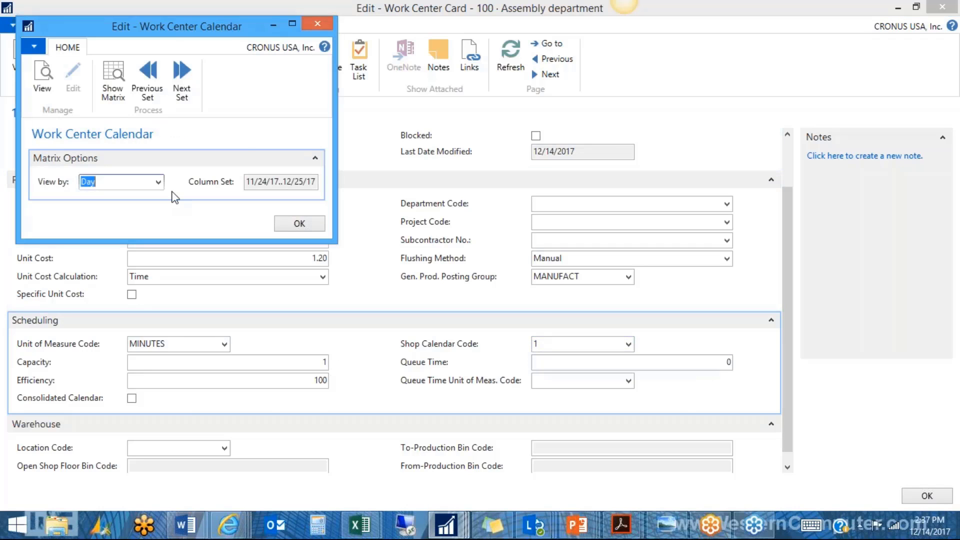
pyautogui.click(113, 93)
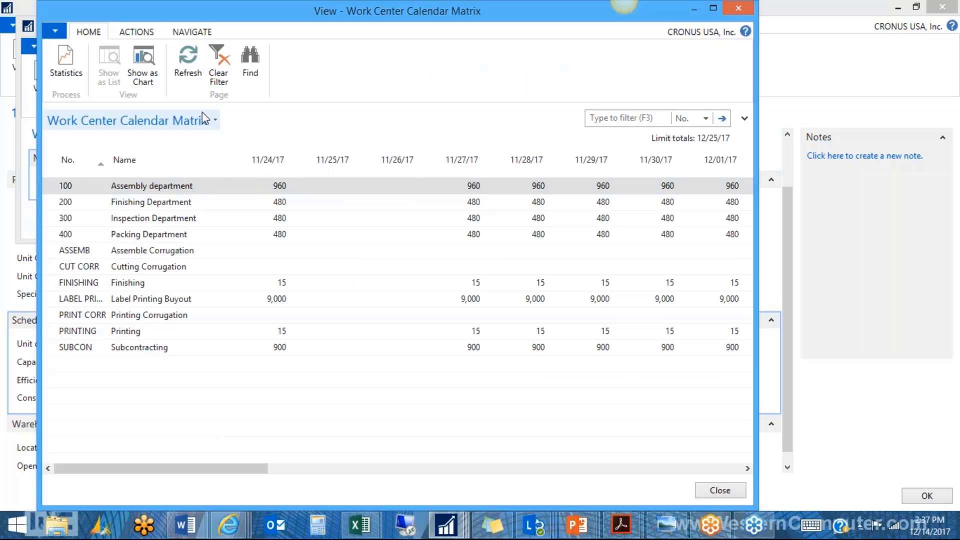
pyautogui.click(136, 32)
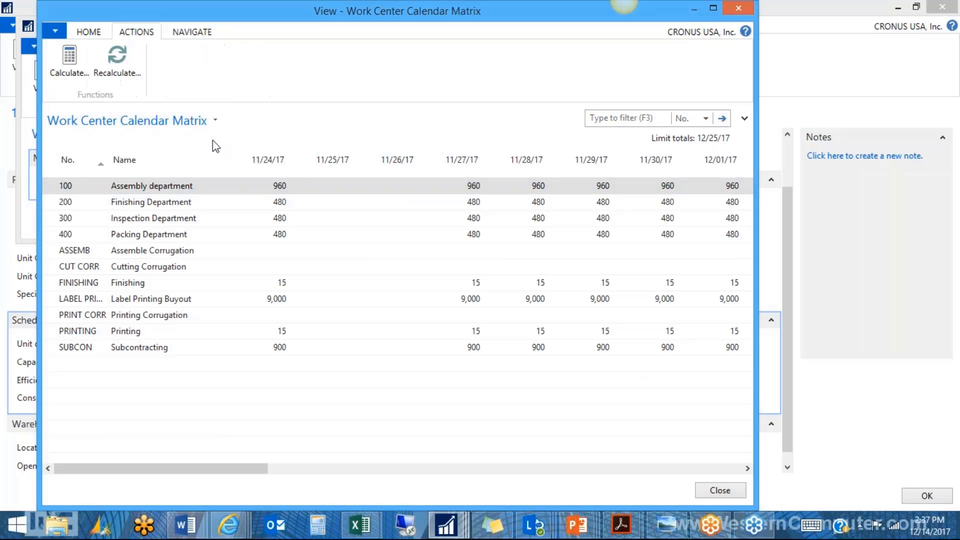
pyautogui.click(75, 77)
pyautogui.click(241, 357)
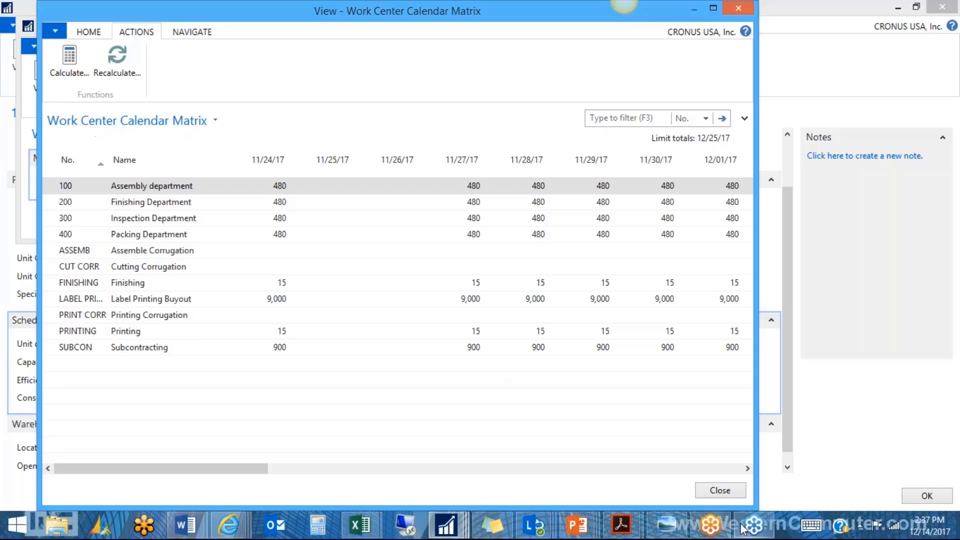
pyautogui.press('Escape')
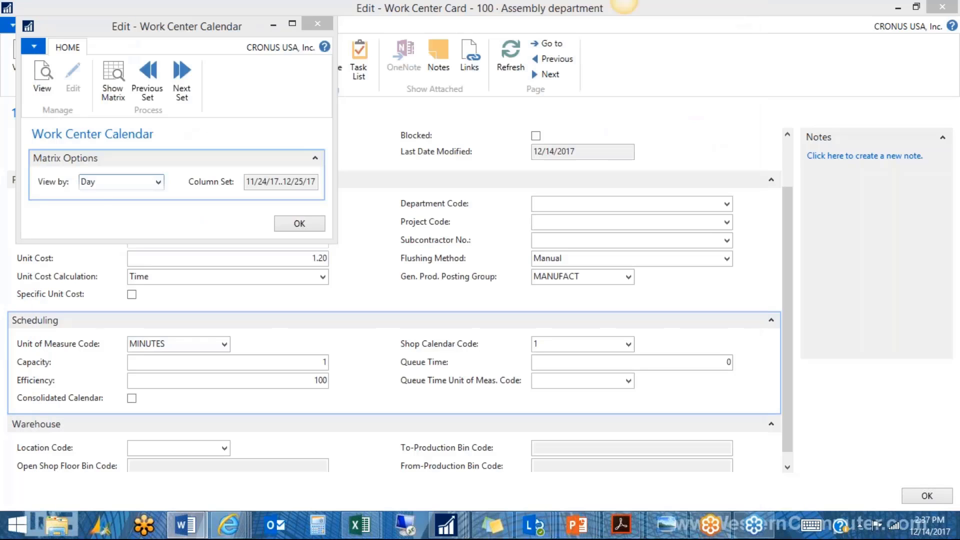
pyautogui.click(308, 227)
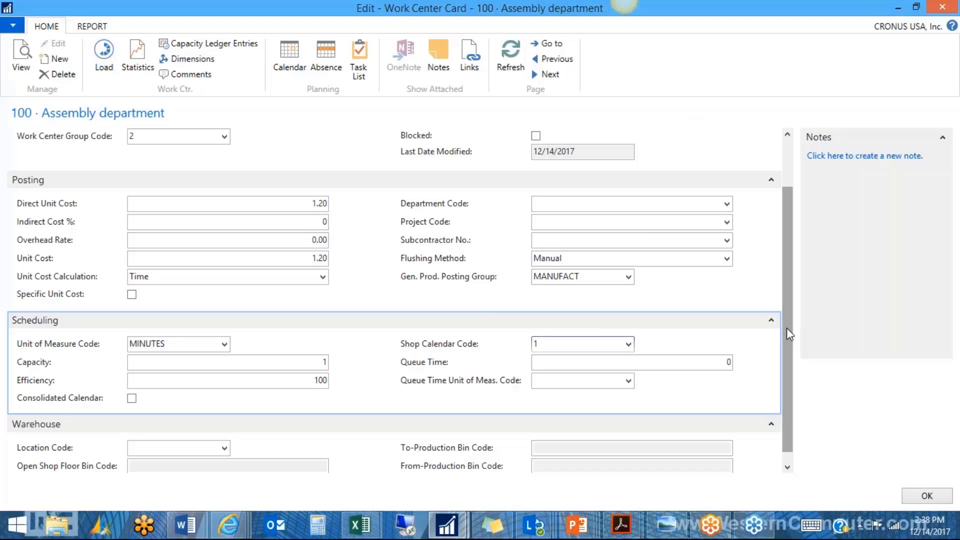
# Check the subcontractor number field on the Assembly department card, close it, and review the SUBCON work center card for comparison
pyautogui.scroll(1, 785, 322)
pyautogui.click(630, 256)
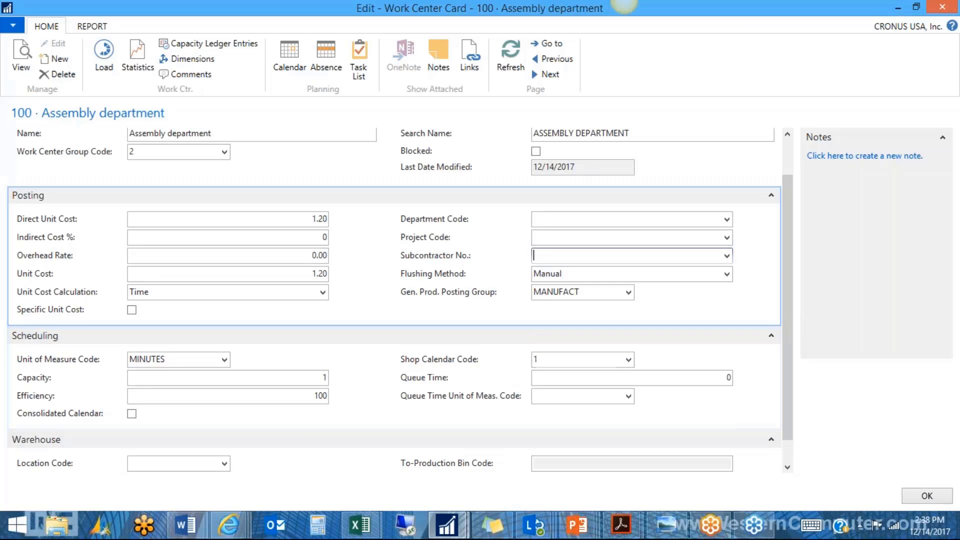
pyautogui.click(764, 385)
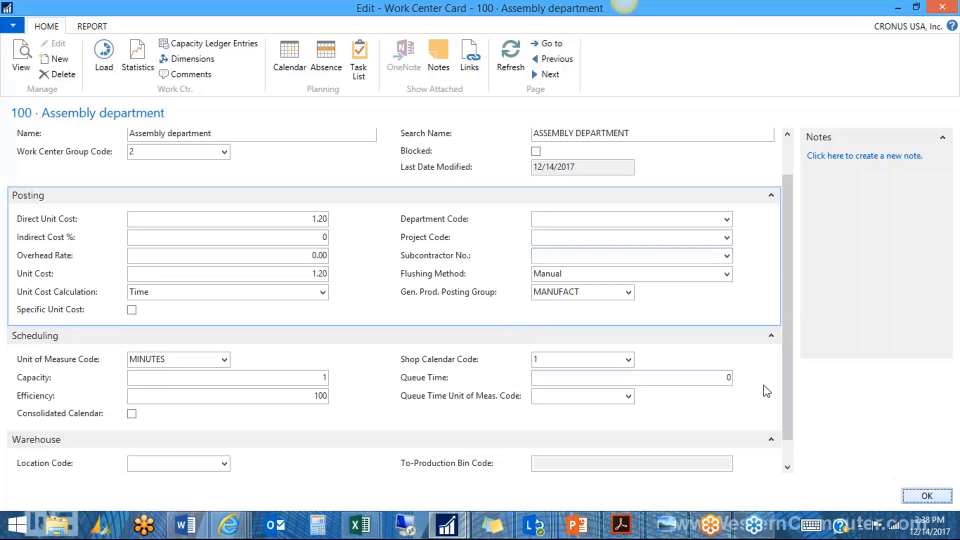
pyautogui.press('Escape')
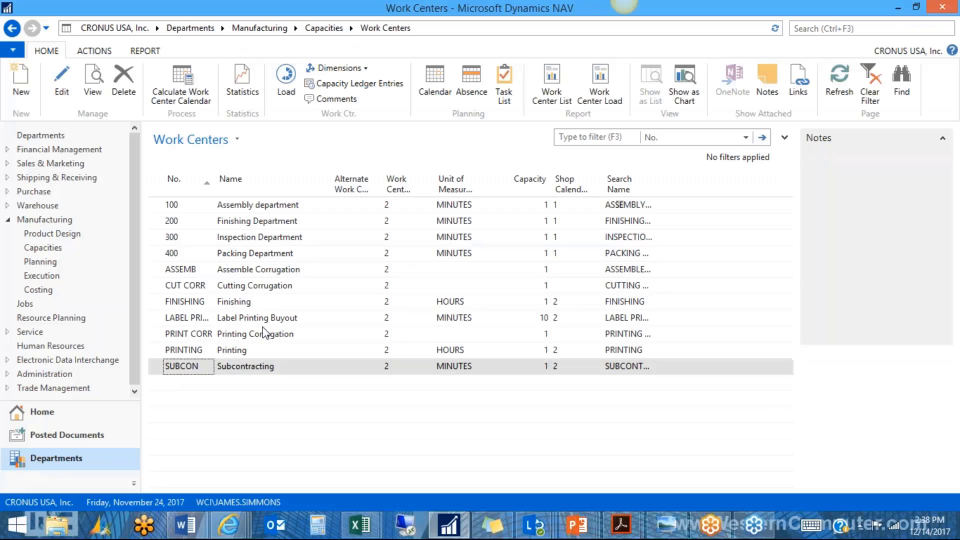
pyautogui.hotkey('ctrl', 'shift', 'e')
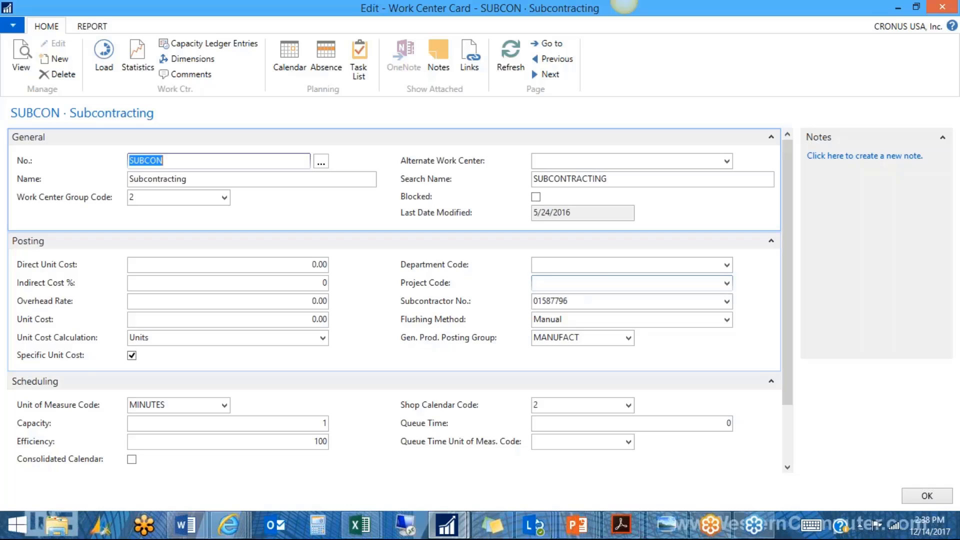
pyautogui.click(931, 497)
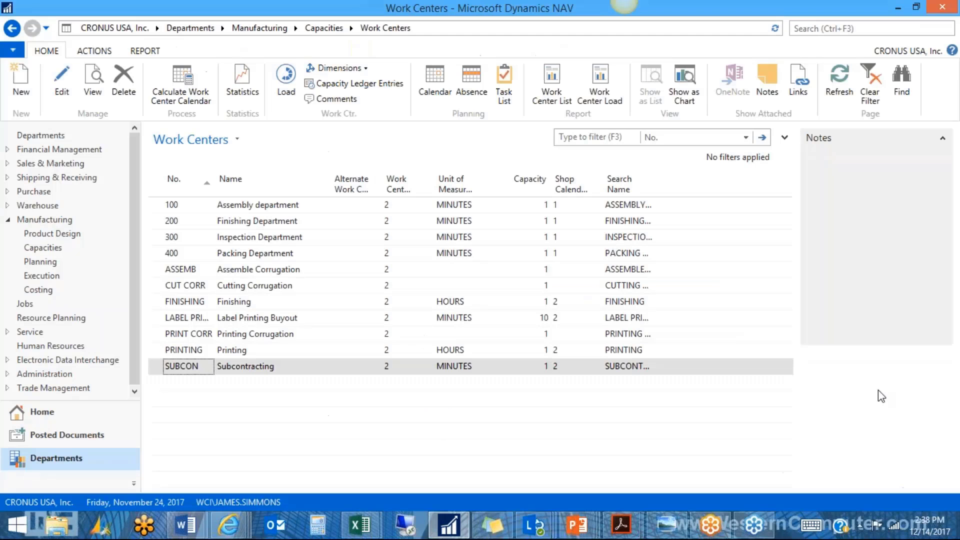
# Search for "prod bo" and open the Production BOM list
pyautogui.click(847, 25)
pyautogui.write('prod ')
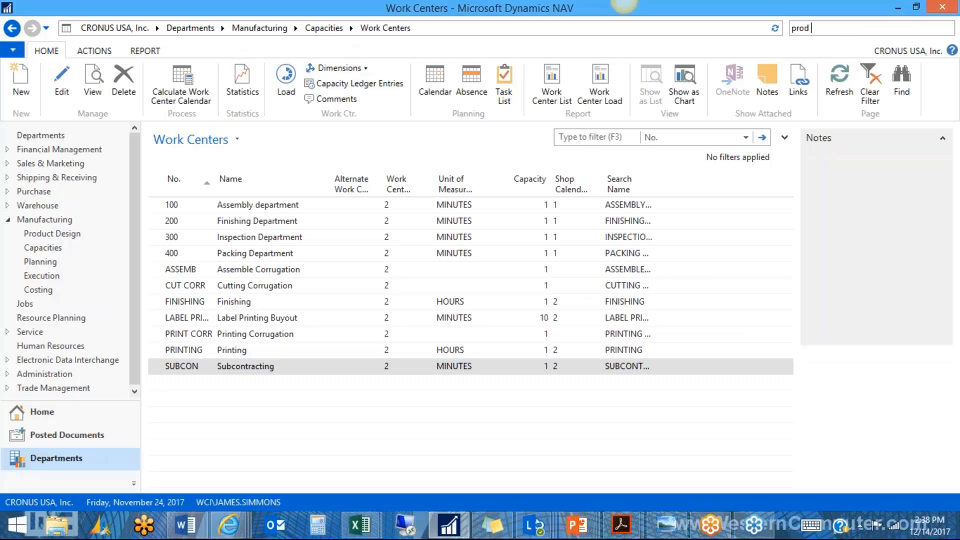
pyautogui.write('boms')
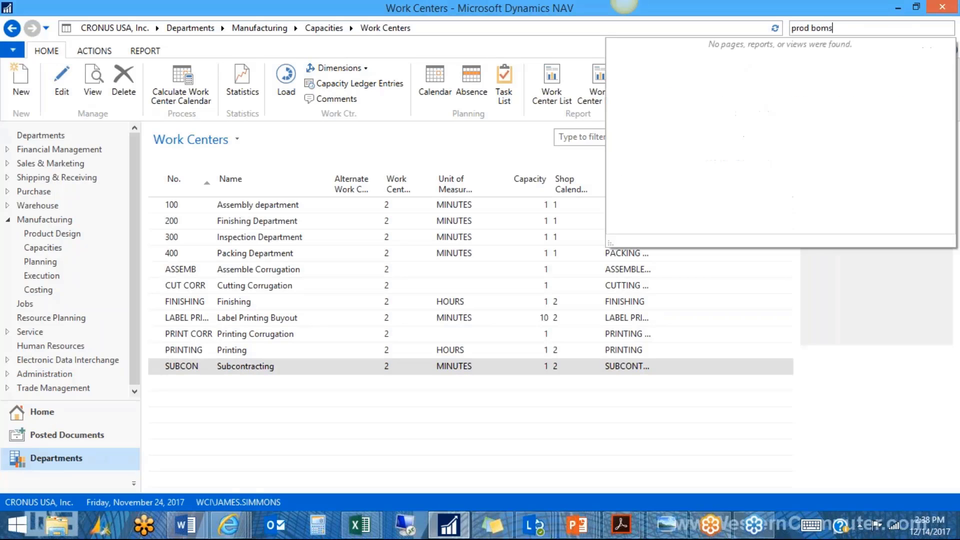
pyautogui.press('BackSpace')
pyautogui.press('BackSpace')
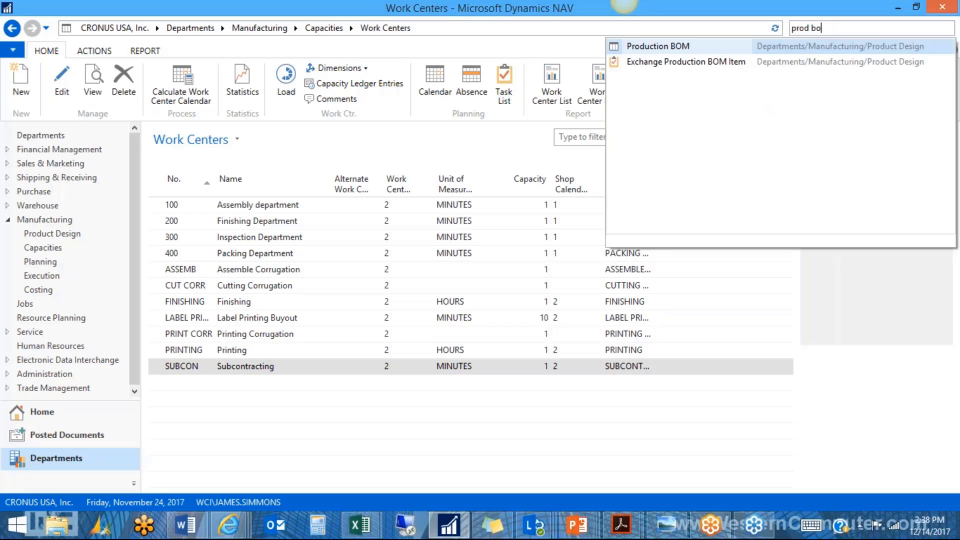
pyautogui.click(658, 46)
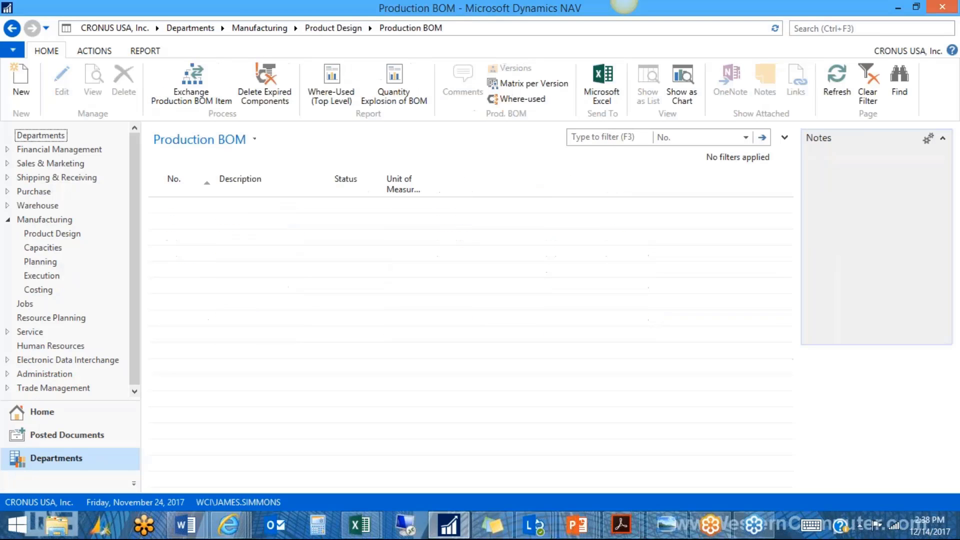
# Filter the production BOMs to number 70068, review the Custom Table BOM's component lines, and close it
pyautogui.write('700')
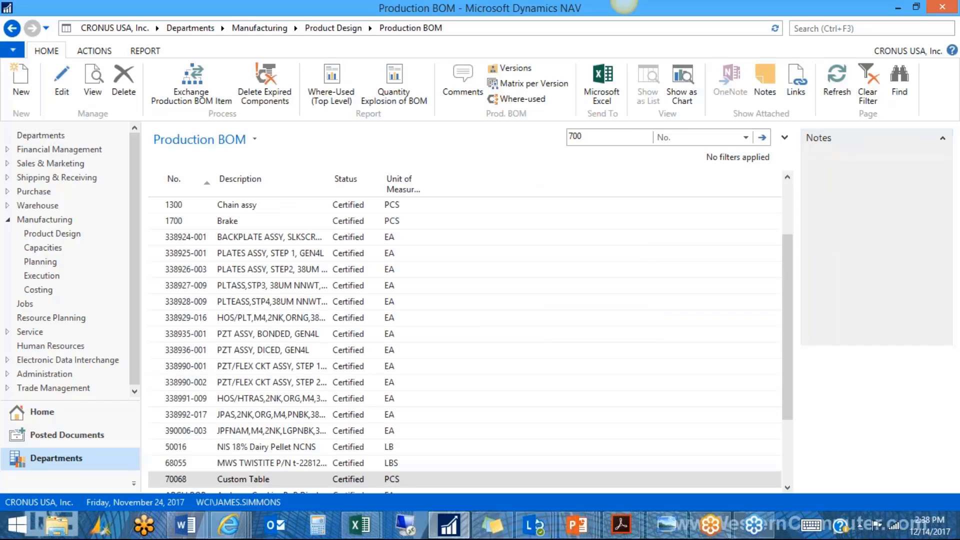
pyautogui.write('68')
pyautogui.press('Return')
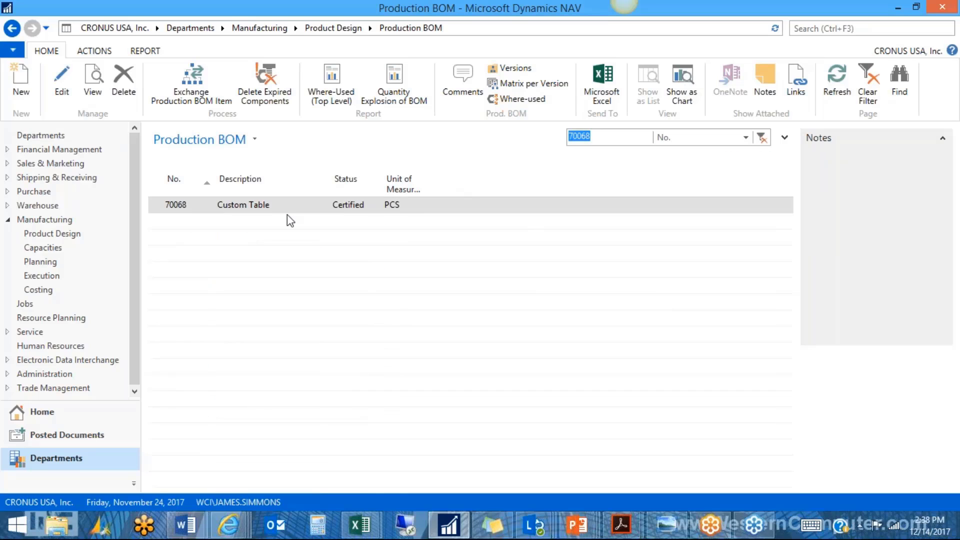
pyautogui.click(62, 79)
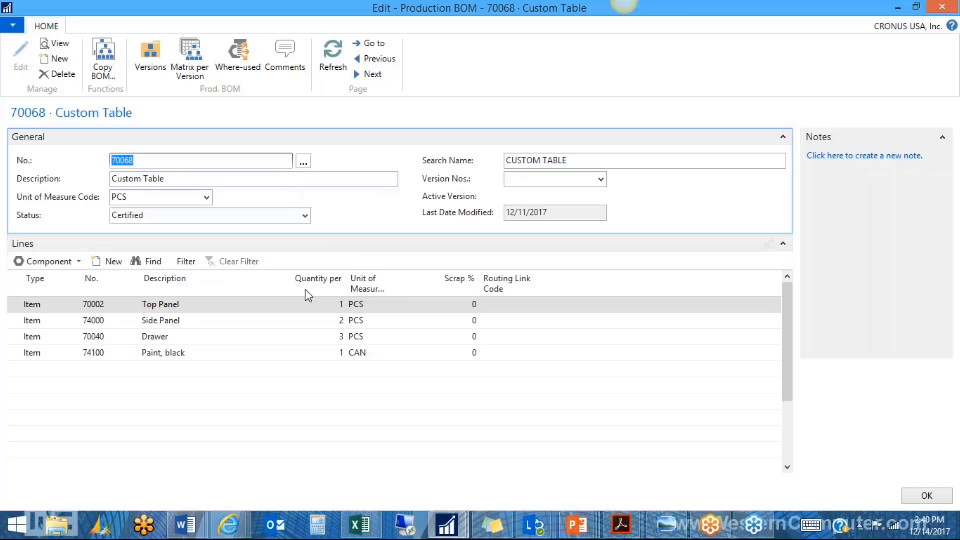
pyautogui.click(909, 497)
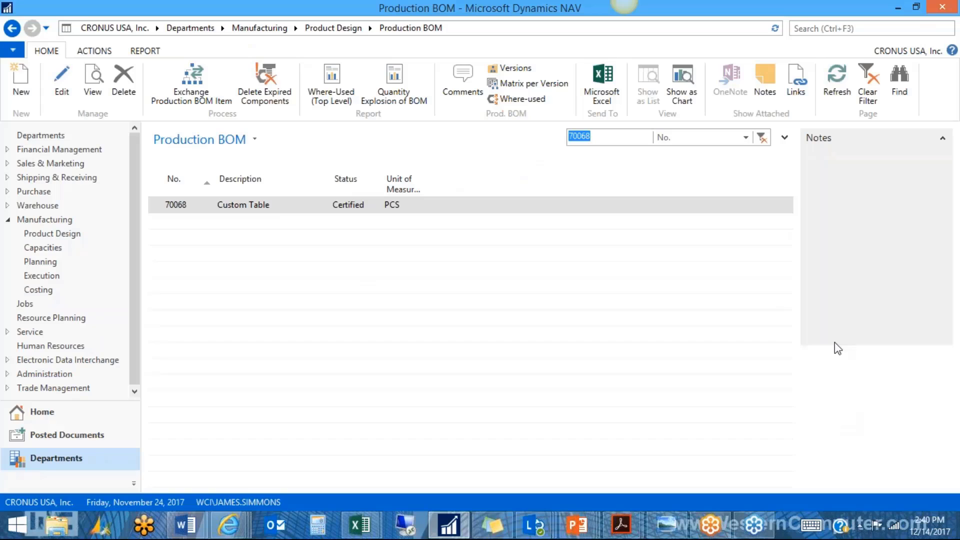
# Search for "routings" and open the Routings list
pyautogui.click(820, 31)
pyautogui.write('routing')
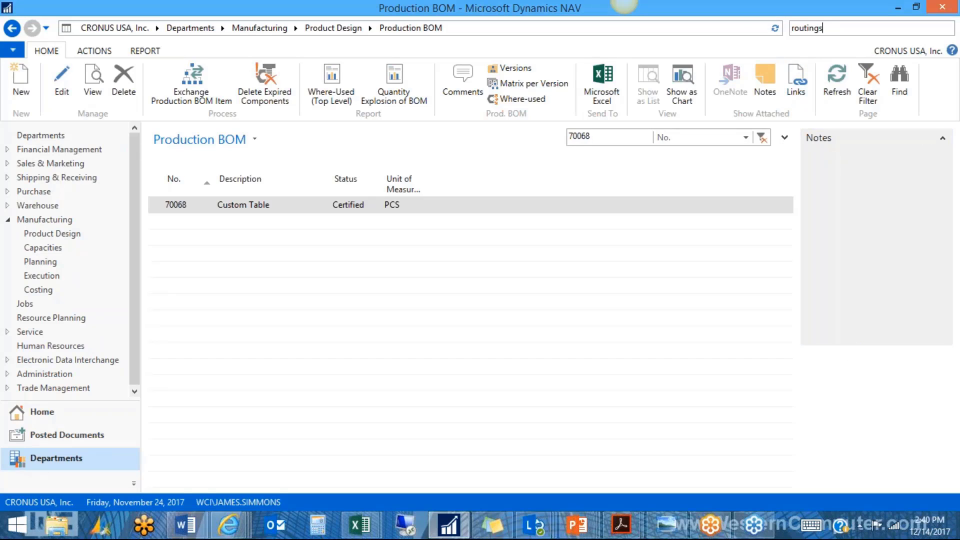
pyautogui.write('s')
pyautogui.press('Return')
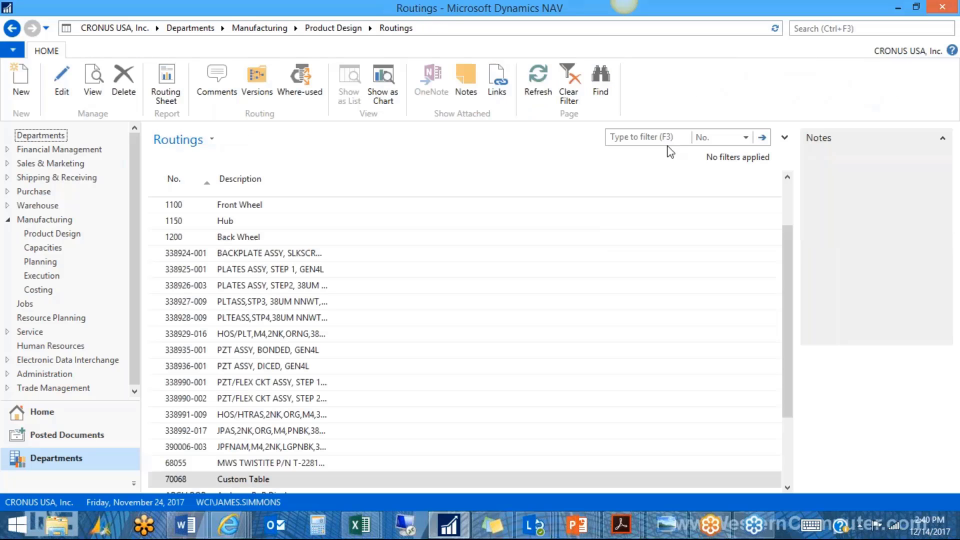
# Filter the routings to number 70068, review the Custom Table routing's operations with setup and run times, and close it
pyautogui.click(650, 135)
pyautogui.write('70068')
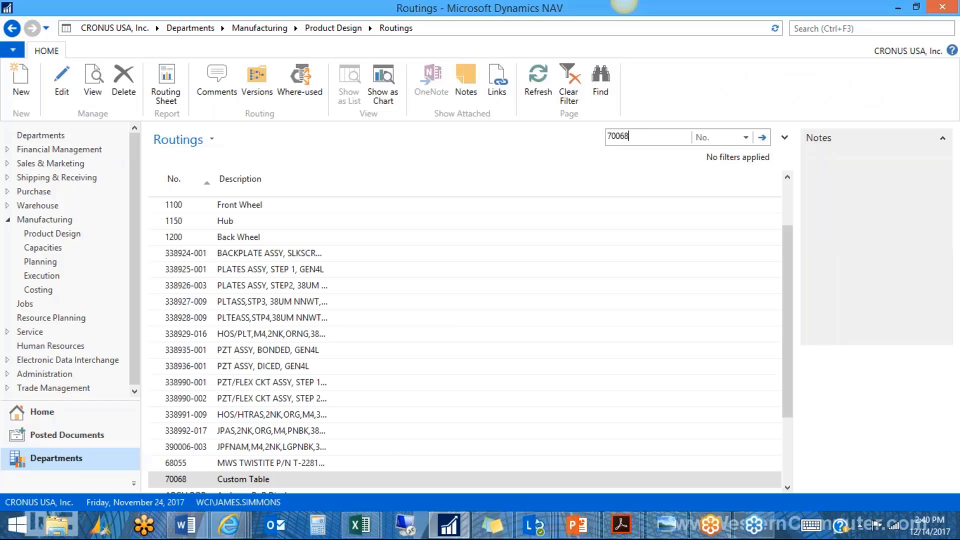
pyautogui.press('Return')
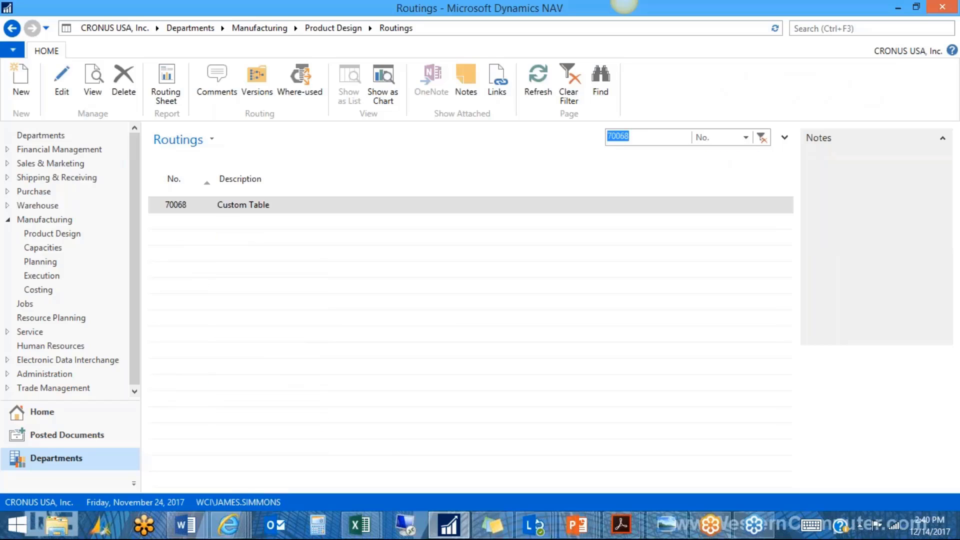
pyautogui.click(59, 74)
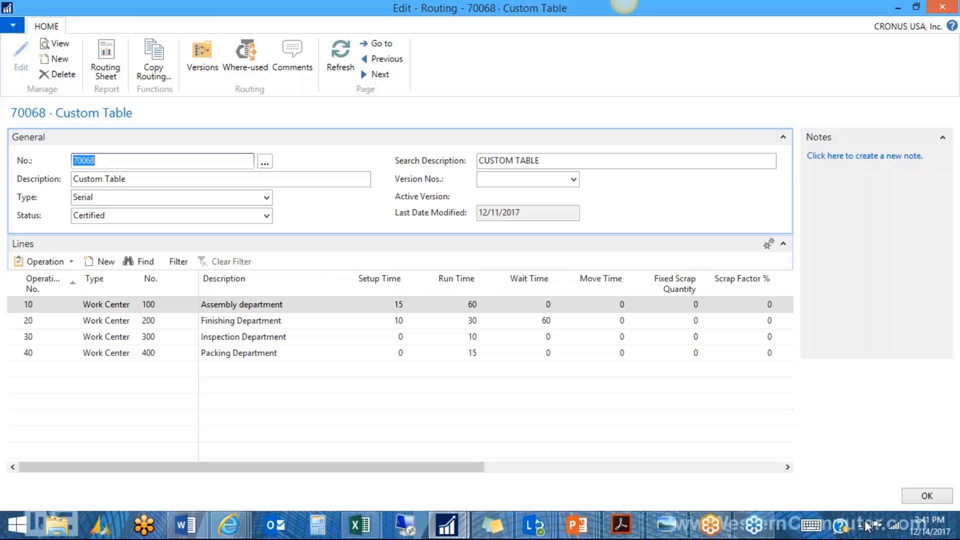
pyautogui.click(924, 496)
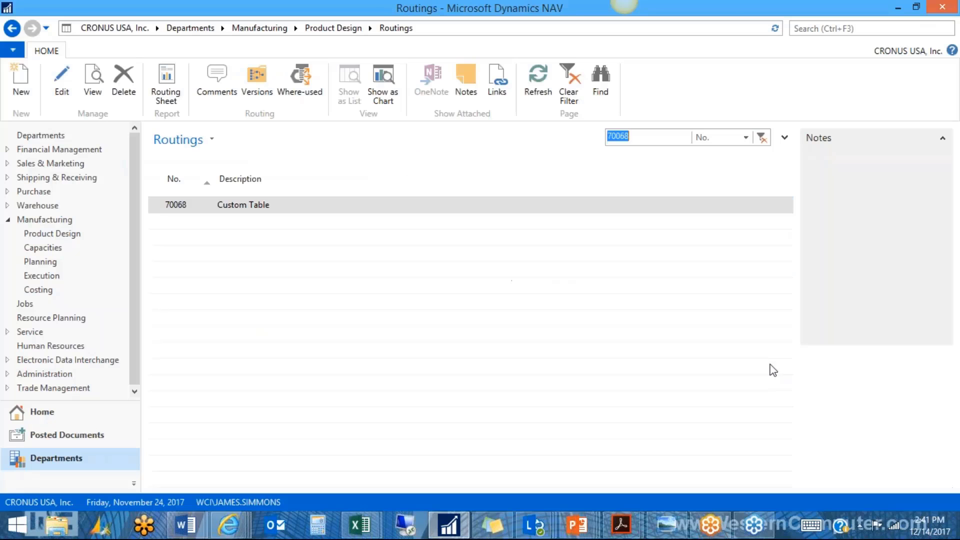
# Search for "items" and open the item card of 70068 Custom Table
pyautogui.hotkey('ctrl', 'F3')
pyautogui.write('items')
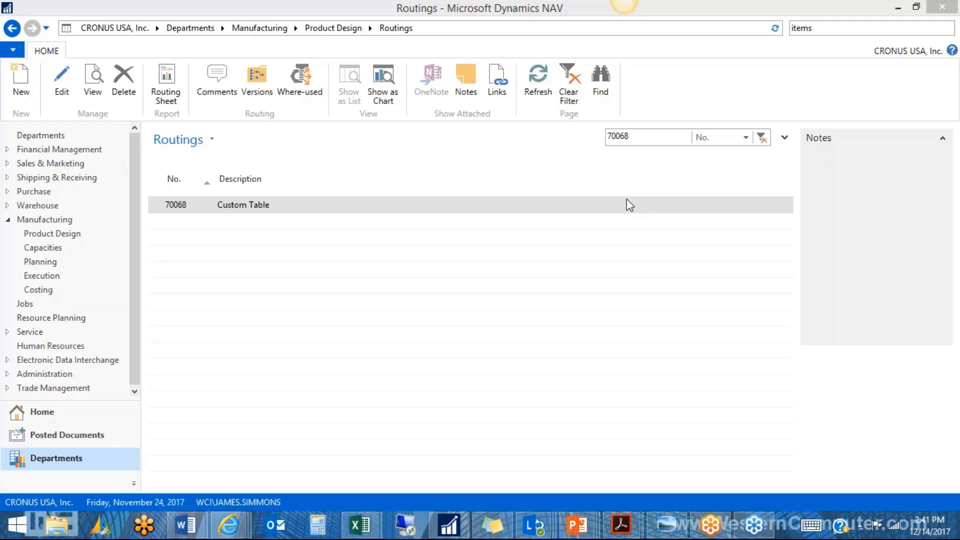
pyautogui.click(626, 199)
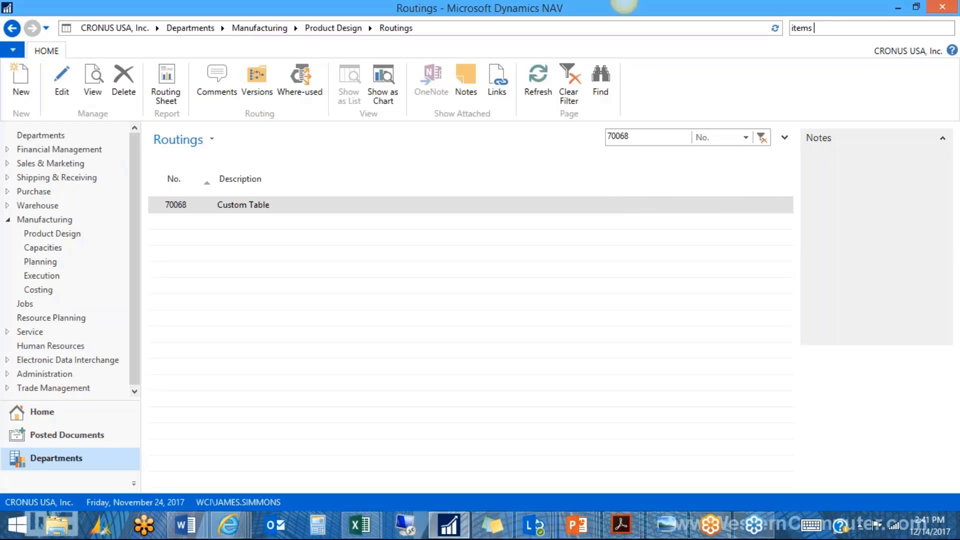
pyautogui.click(645, 50)
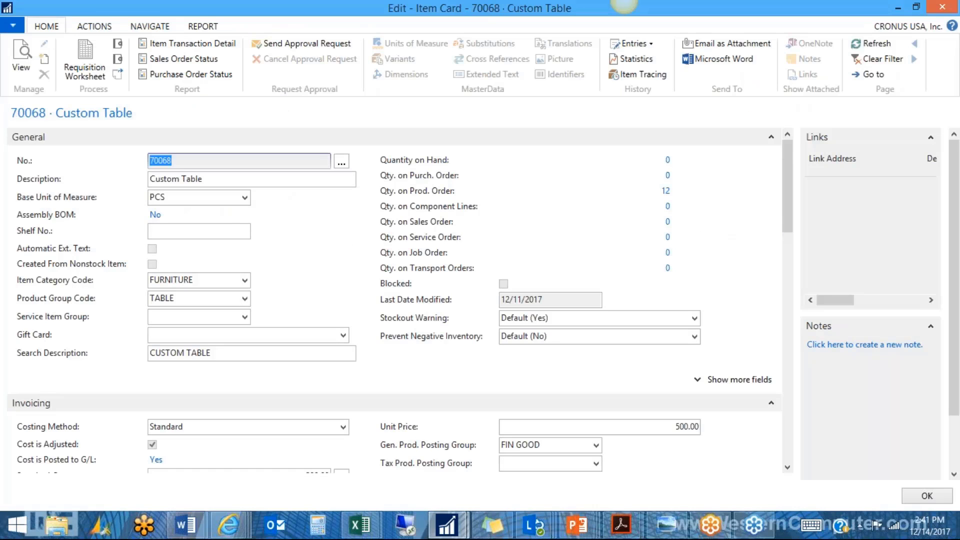
# Review the Custom Table's replenishment system options in the Replenishment section, keeping Prod. Order
pyautogui.moveTo(786, 223); pyautogui.dragTo(809, 323)
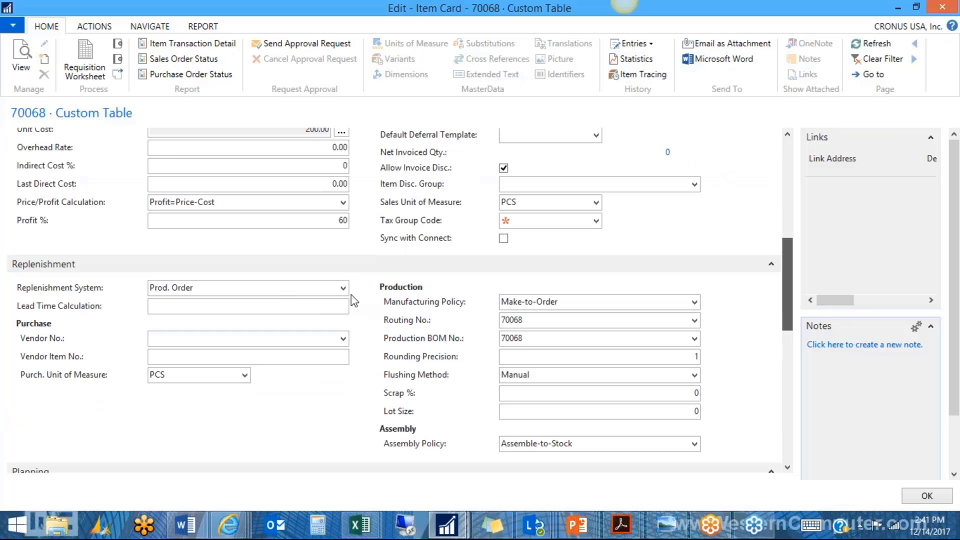
pyautogui.click(350, 300)
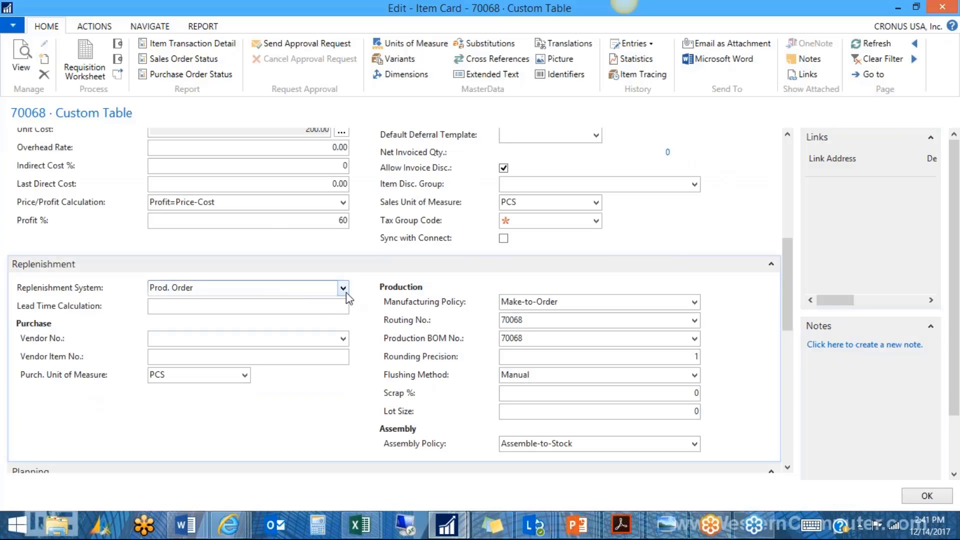
pyautogui.click(345, 291)
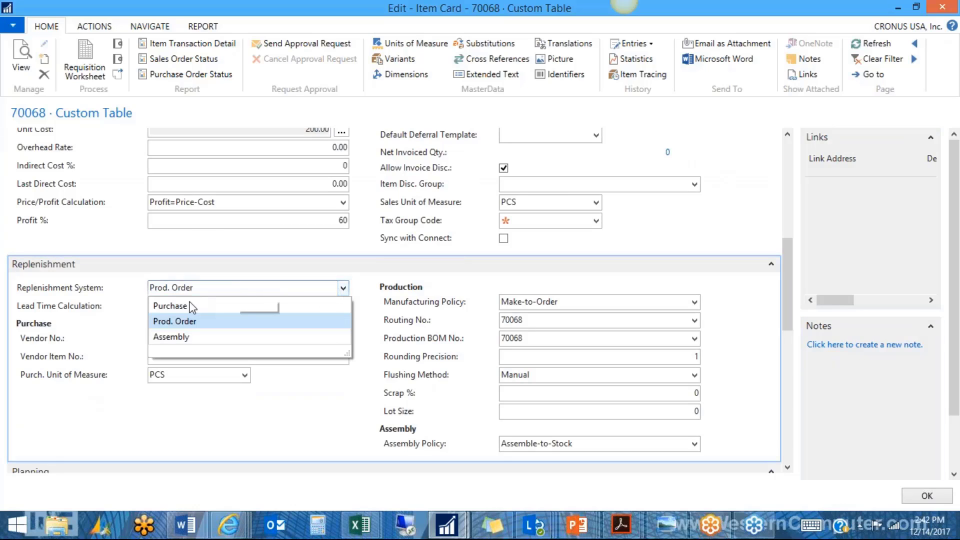
pyautogui.click(343, 288)
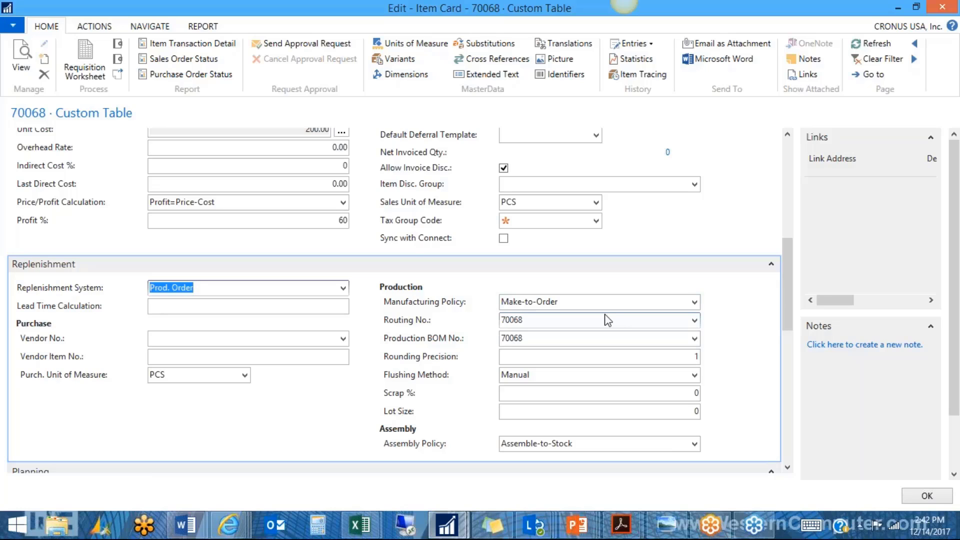
# Switch the Custom Table's manufacturing policy to Make-to-Stock, look over the planning settings, and set the policy back to Make-to-Order
pyautogui.click(694, 302)
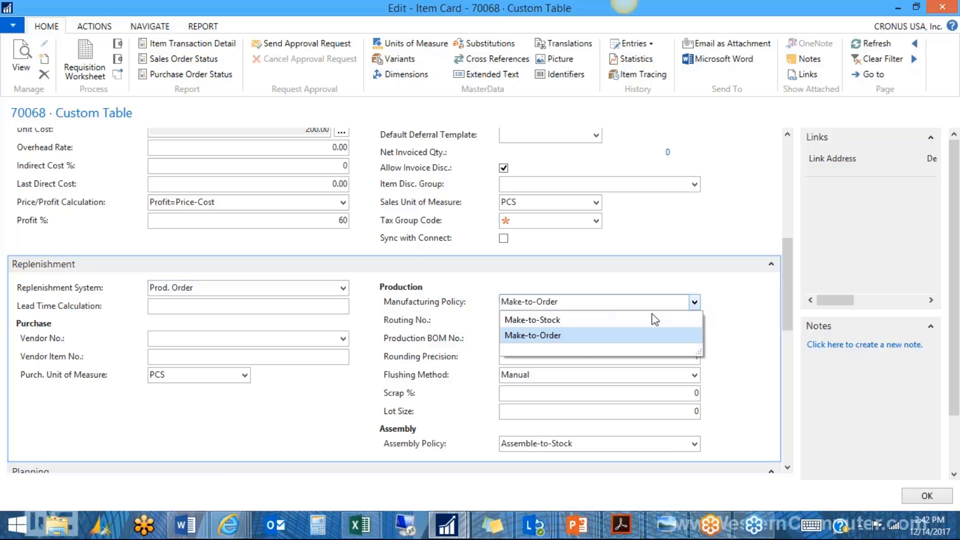
pyautogui.click(564, 322)
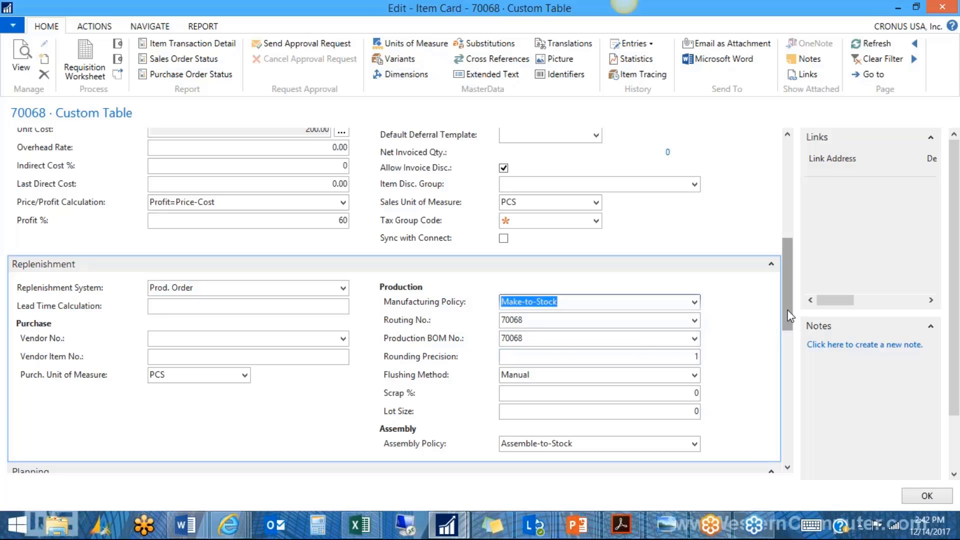
pyautogui.moveTo(789, 316); pyautogui.dragTo(730, 379)
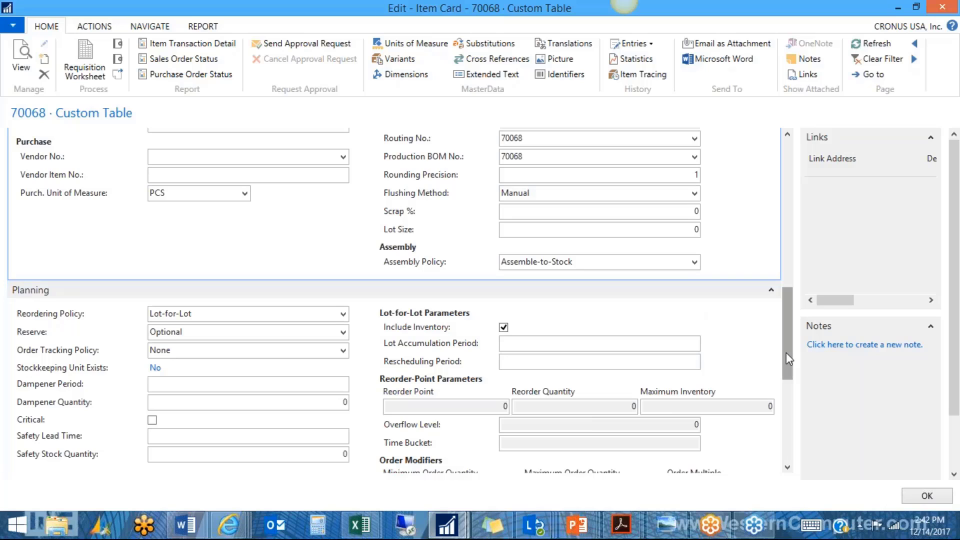
pyautogui.moveTo(786, 353); pyautogui.dragTo(784, 330)
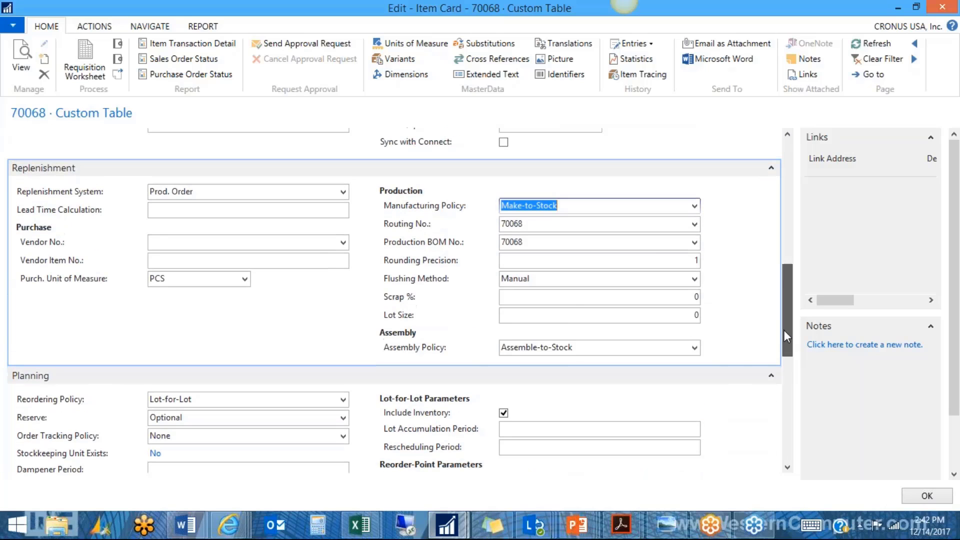
pyautogui.click(694, 209)
pyautogui.click(553, 238)
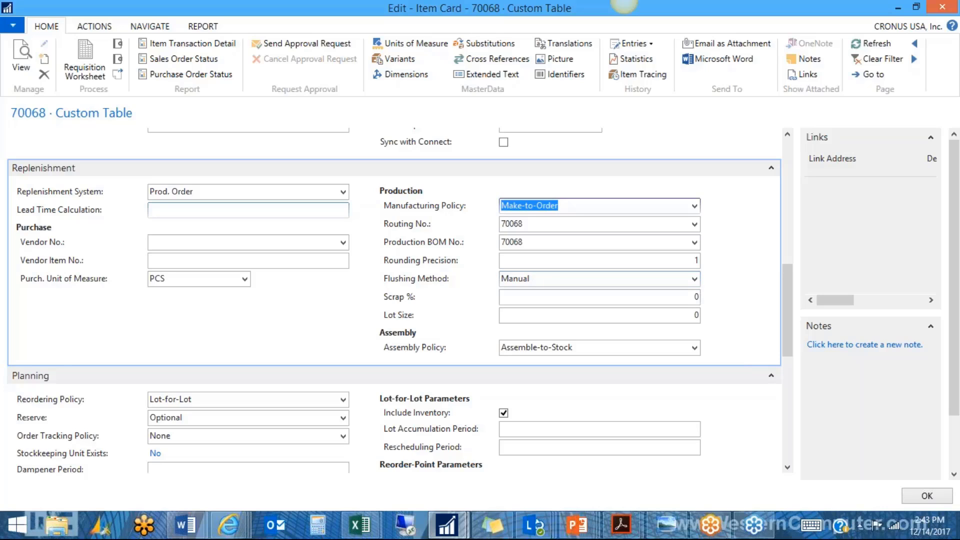
# Review the Custom Table's flushing method options, keep Manual, and close the item card
pyautogui.click(695, 279)
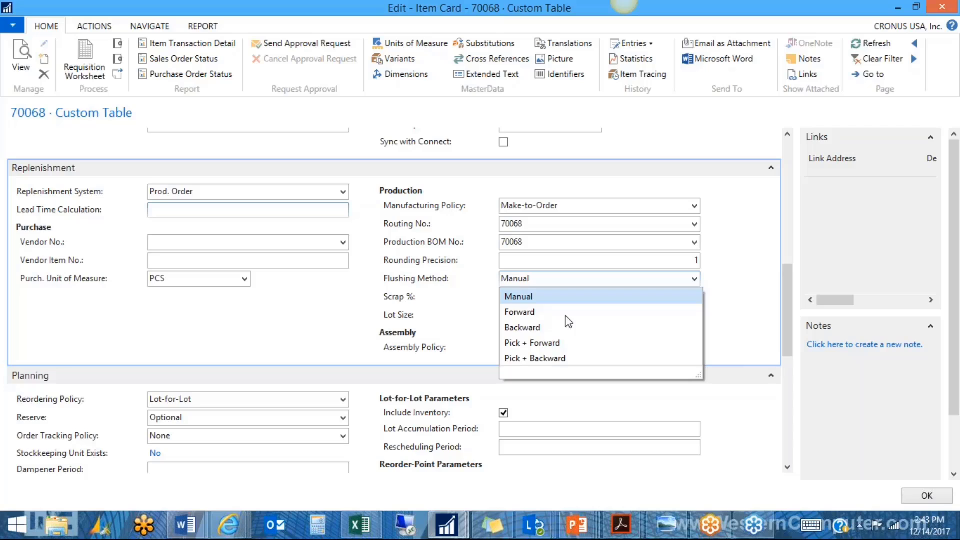
pyautogui.click(624, 297)
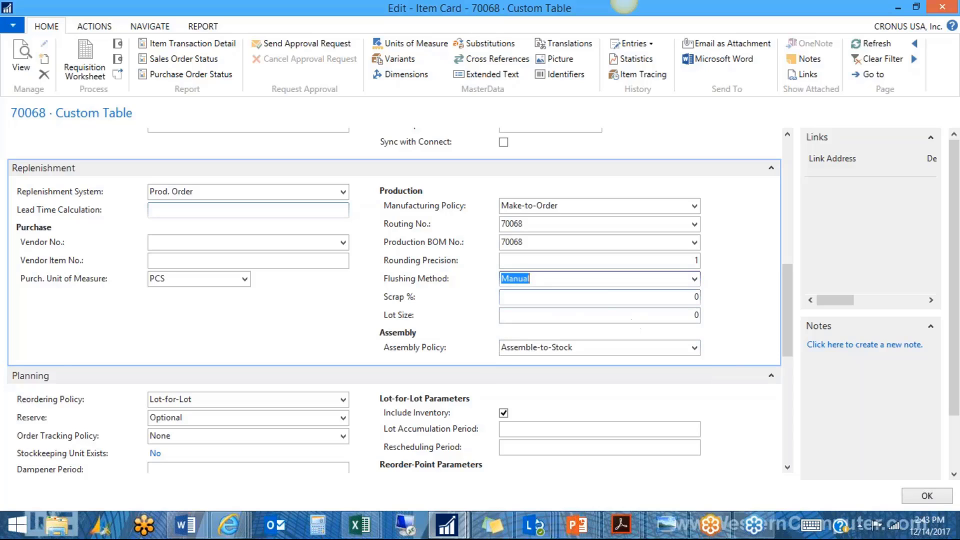
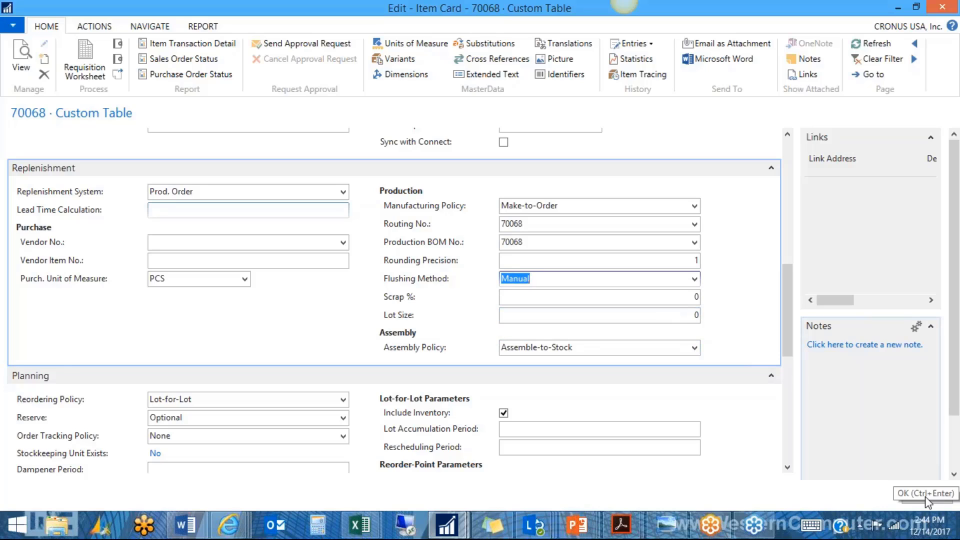
pyautogui.click(927, 500)
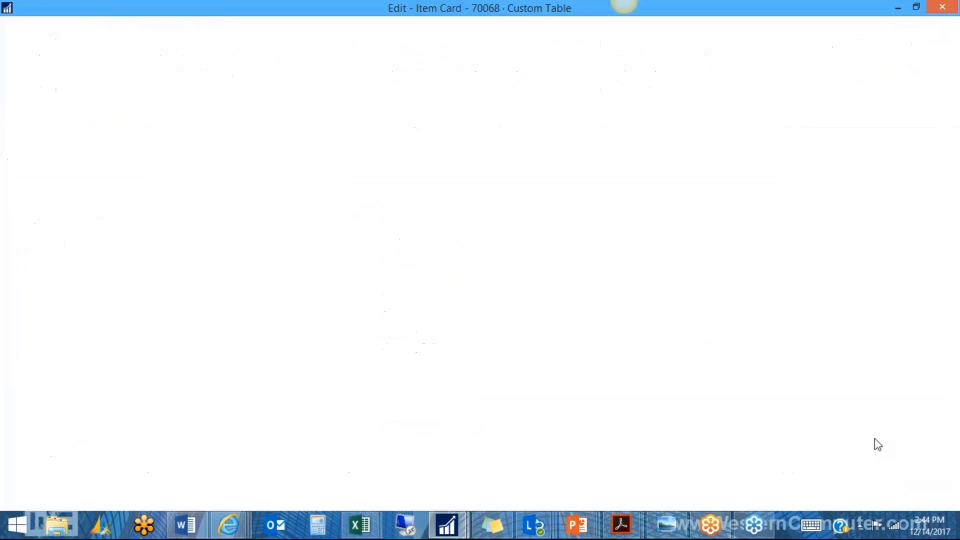
# Search for "released", open the Released Prod. Orders list, and create a new released production order with an automatically assigned number
pyautogui.write('released')
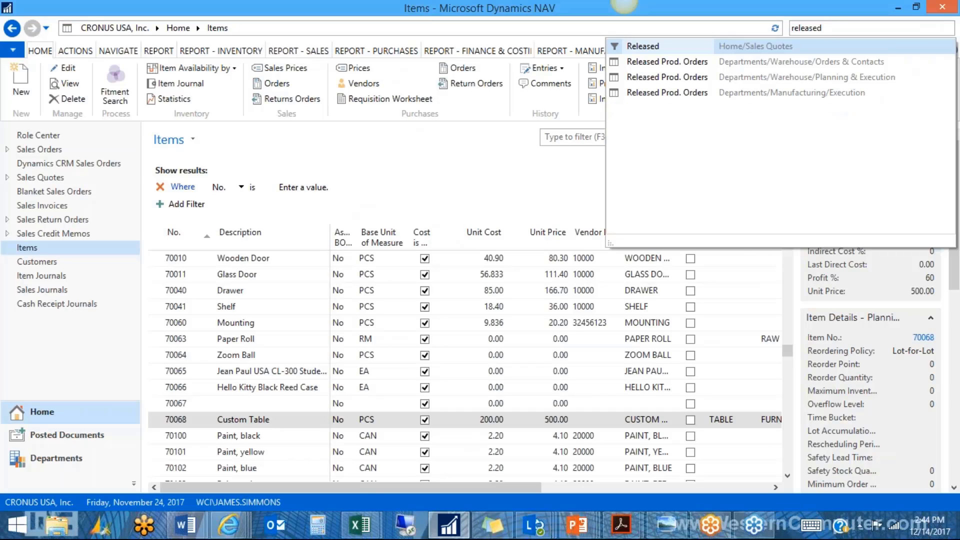
pyautogui.click(672, 62)
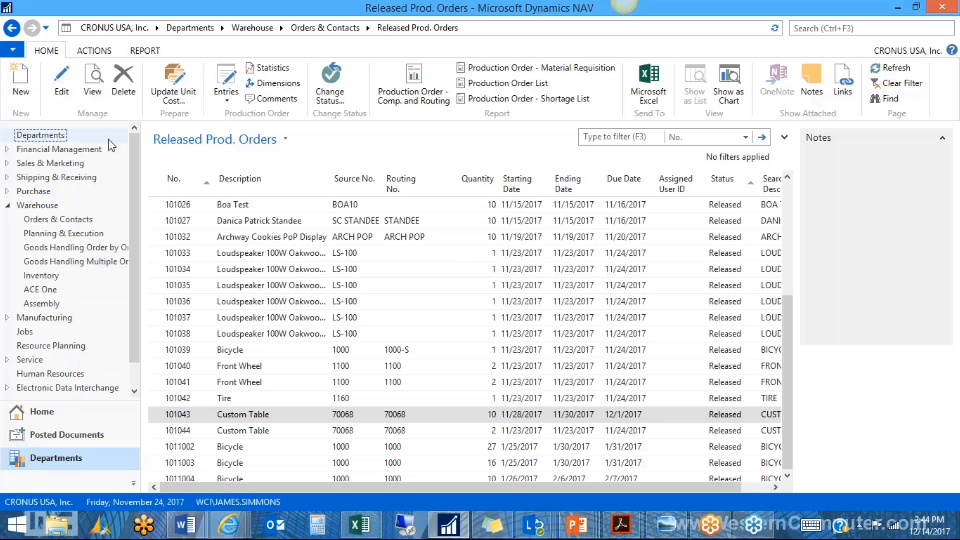
pyautogui.click(22, 82)
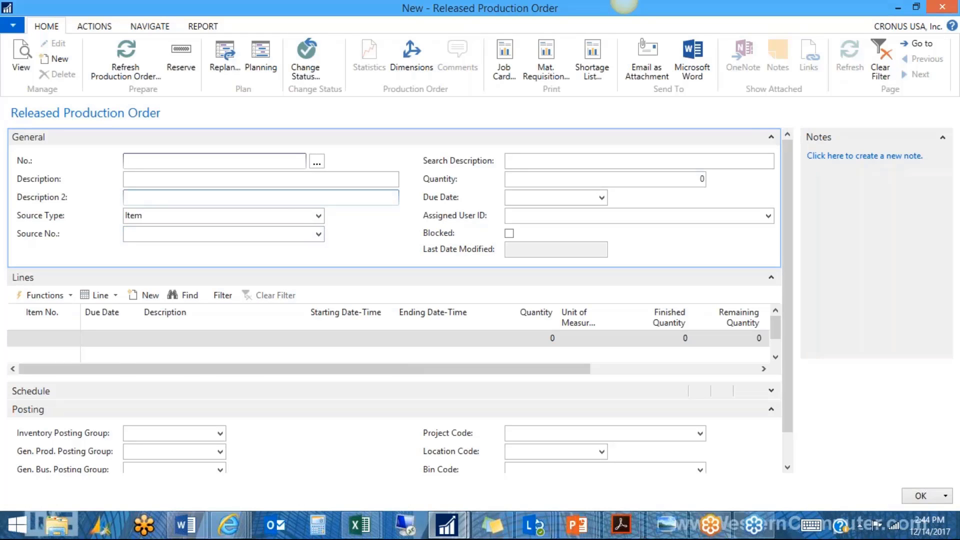
pyautogui.press('Return')
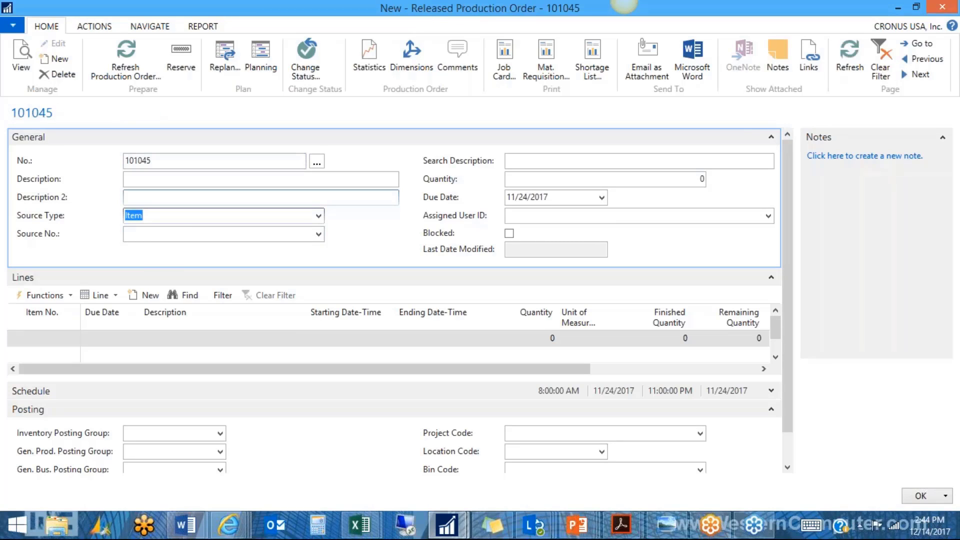
# Set the new production order's source number to item 70068
pyautogui.click(211, 232)
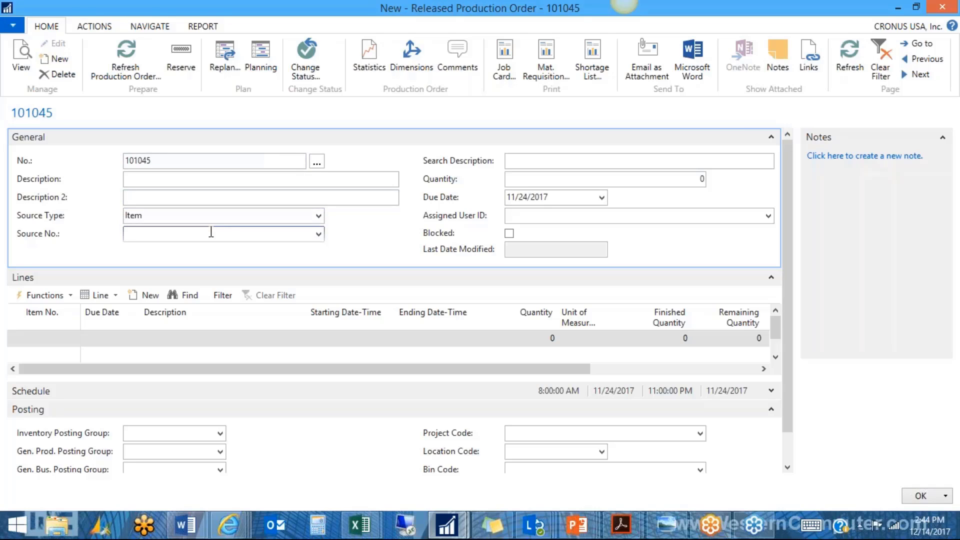
pyautogui.write('70068')
pyautogui.press('Tab')
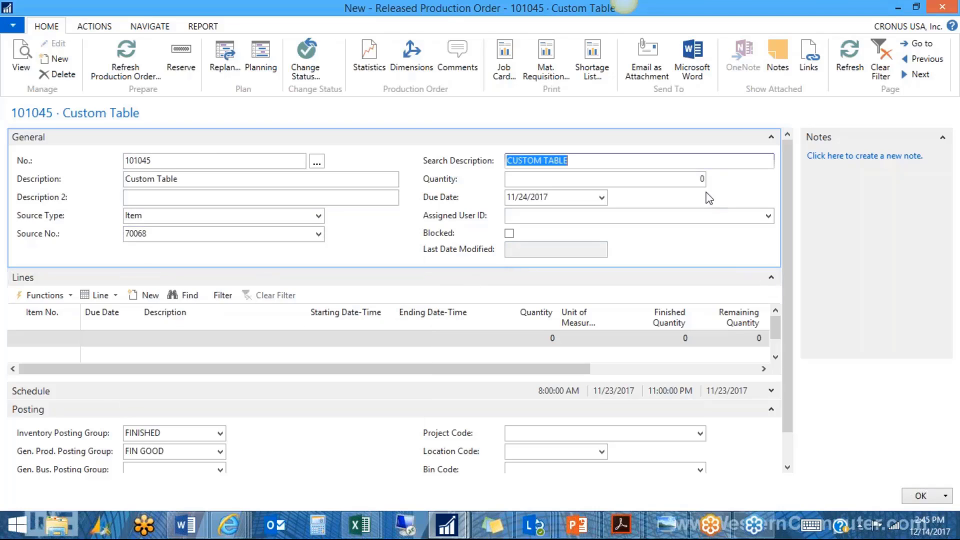
# Set the production order's quantity to 2 and its due date to 11/30/2017
pyautogui.click(692, 179)
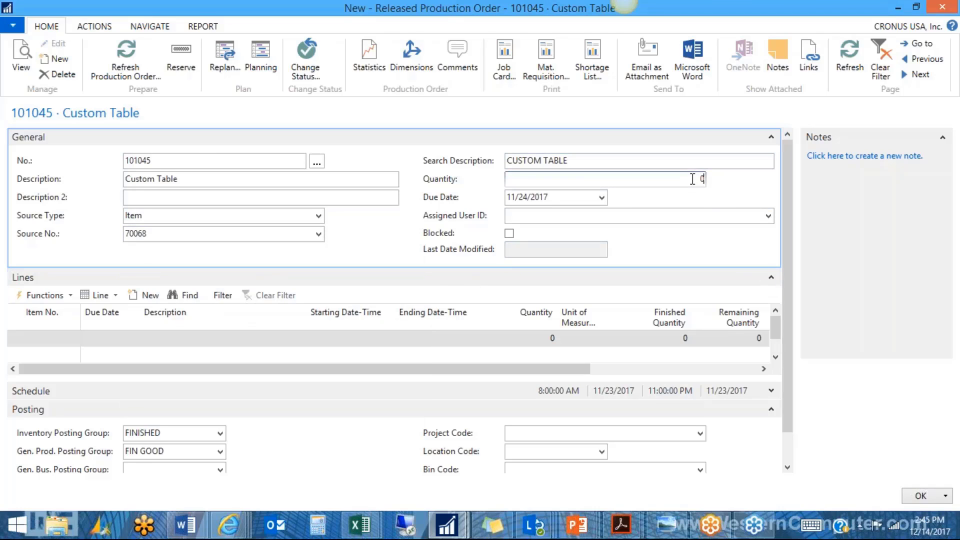
pyautogui.write('2')
pyautogui.press('Tab')
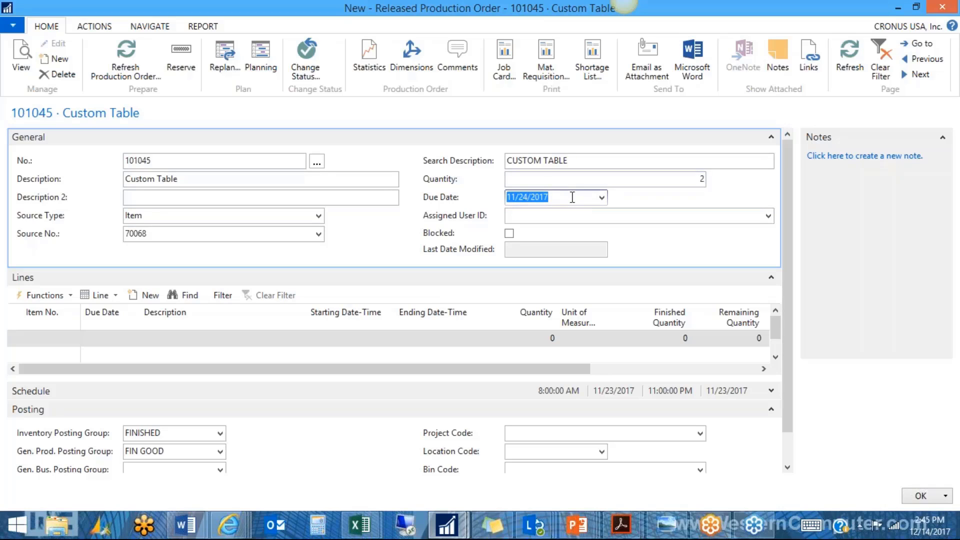
pyautogui.click(601, 198)
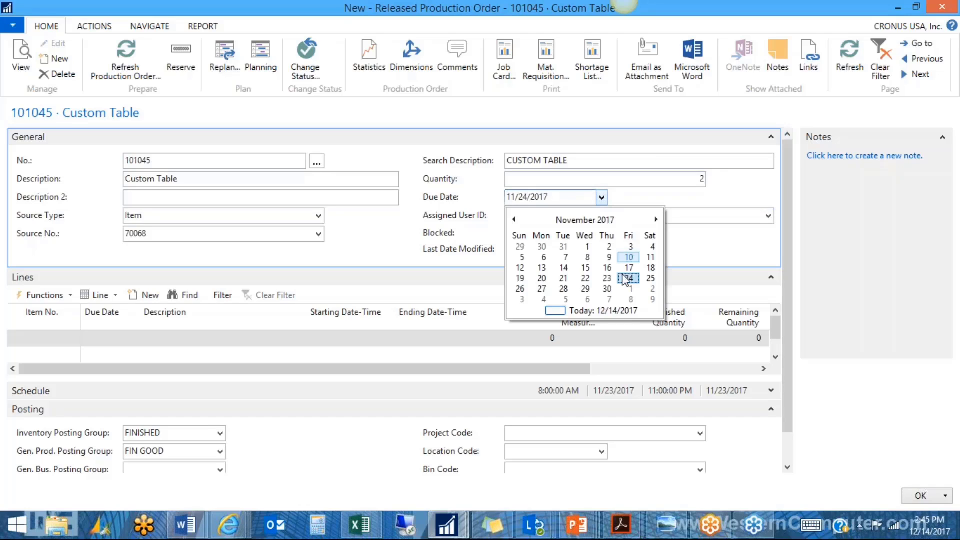
pyautogui.click(607, 289)
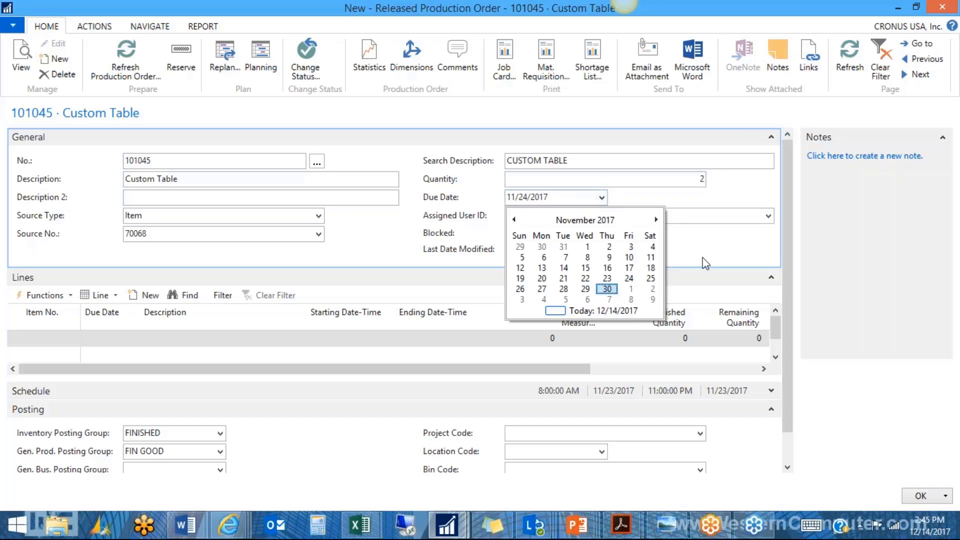
pyautogui.click(676, 212)
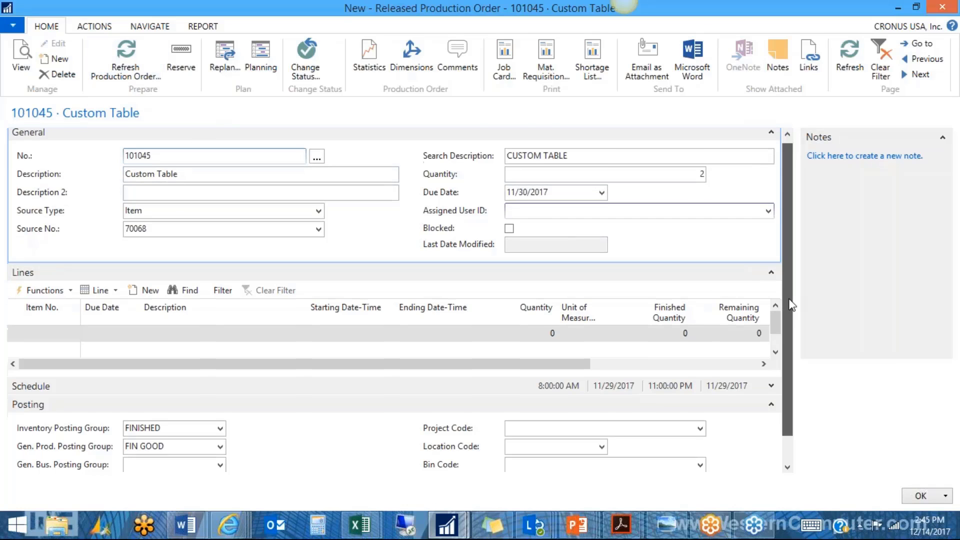
# Set the production order's location code to WHITE in the Posting section
pyautogui.scroll(-1, 760, 315)
pyautogui.click(601, 417)
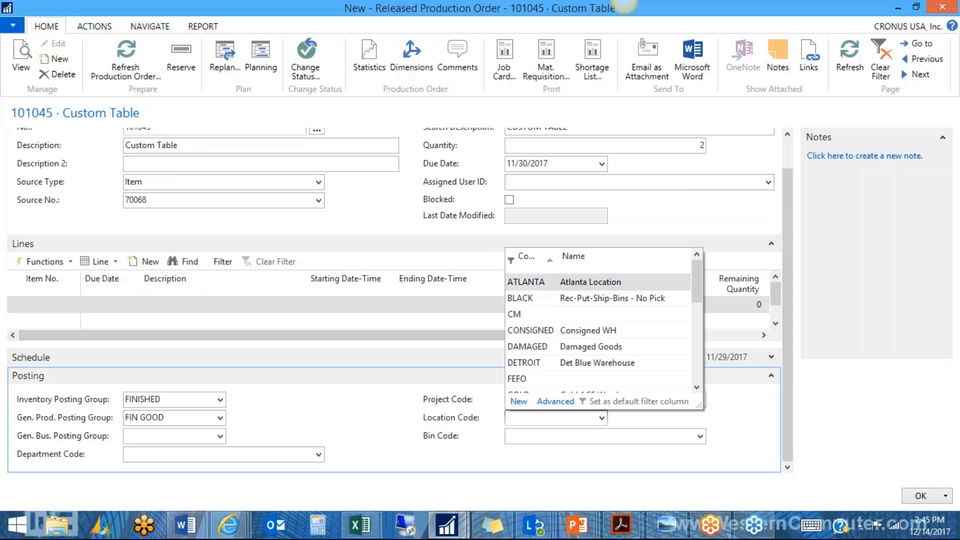
pyautogui.write('white')
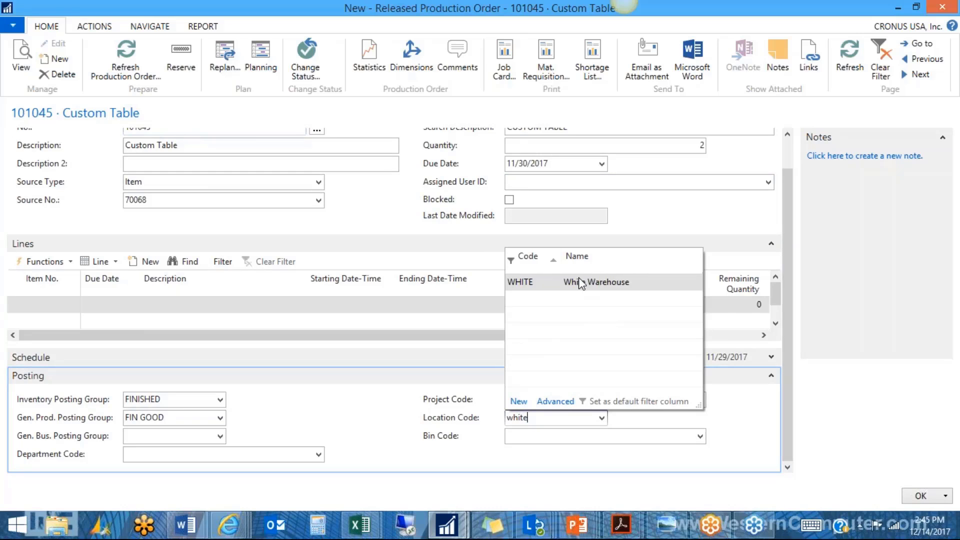
pyautogui.click(582, 283)
pyautogui.press('Tab')
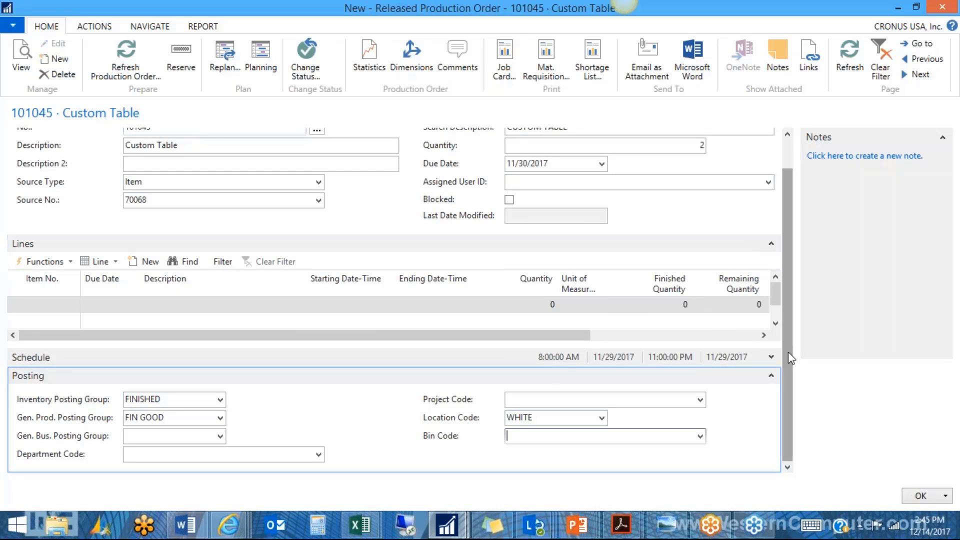
# Refresh the production order with scheduling direction Back, calculating lines, routings and component need
pyautogui.scroll(1, 788, 352)
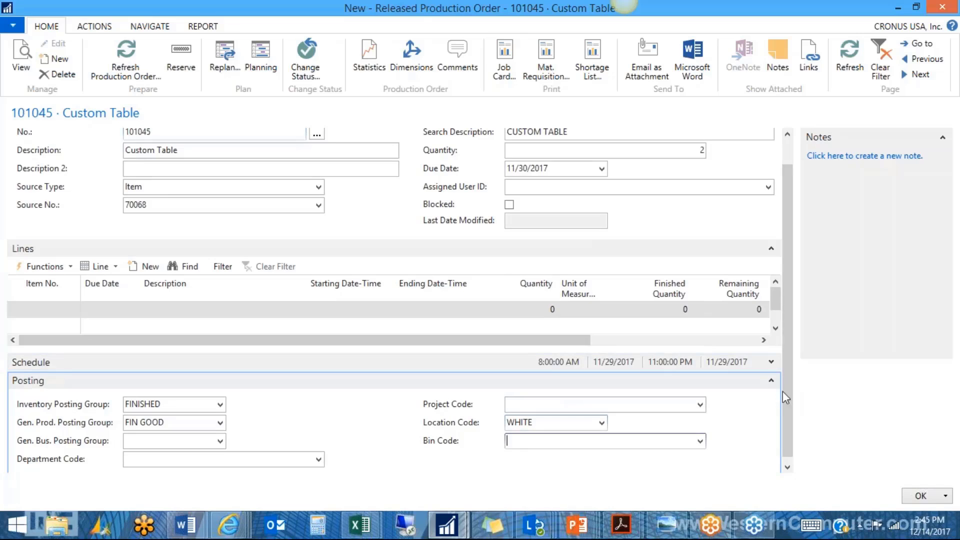
pyautogui.scroll(1, 789, 400)
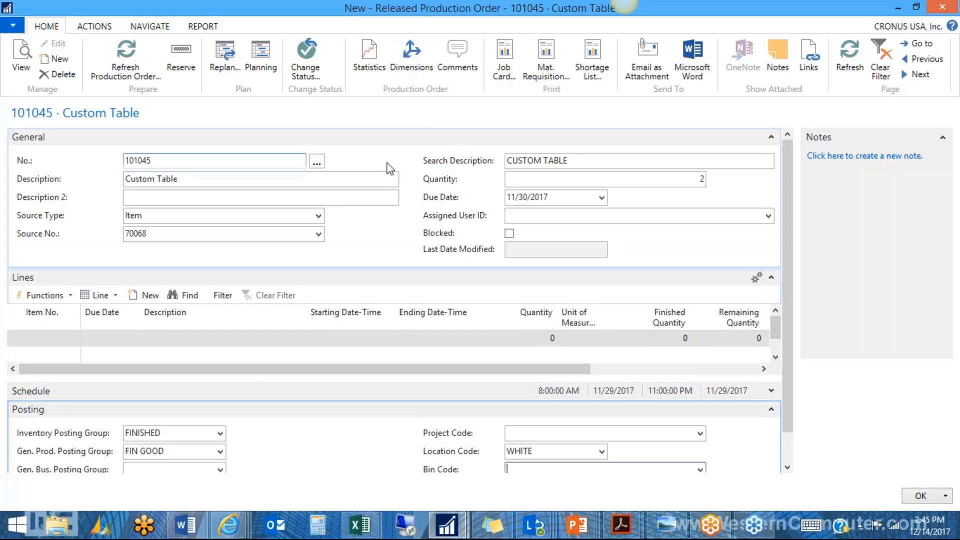
pyautogui.click(123, 56)
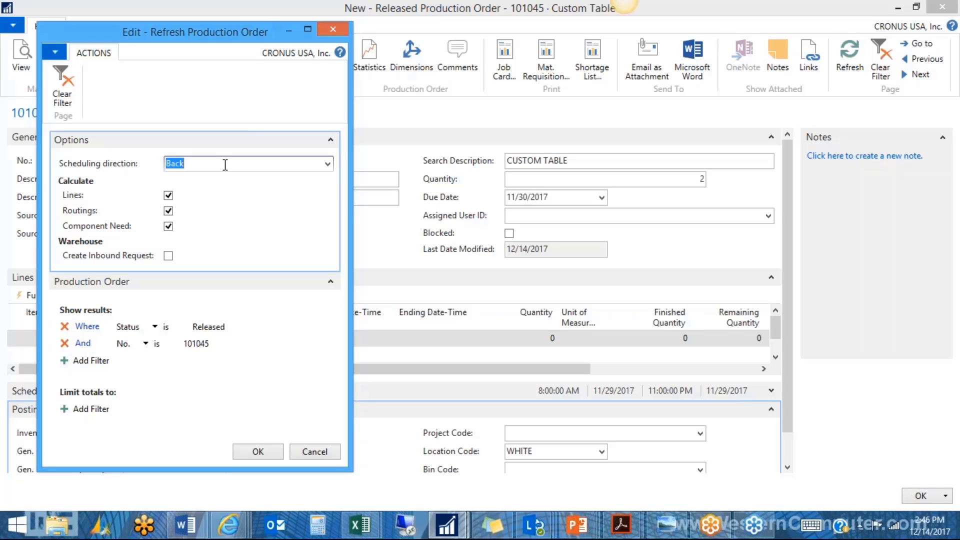
pyautogui.click(327, 165)
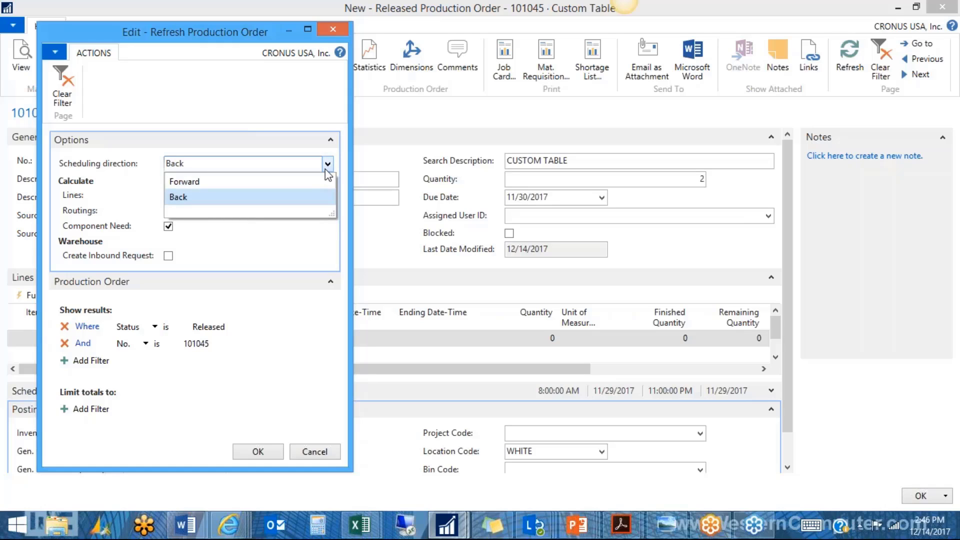
pyautogui.click(326, 170)
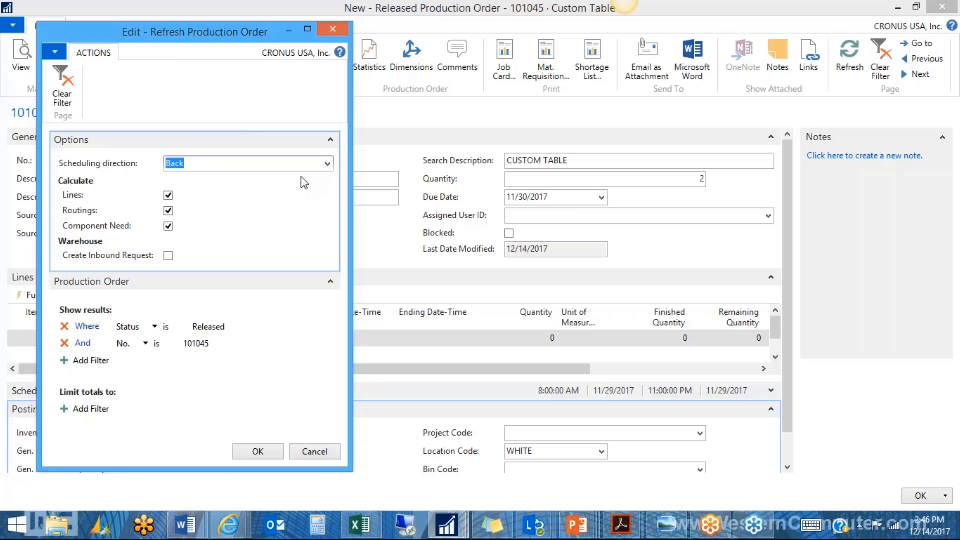
pyautogui.click(263, 453)
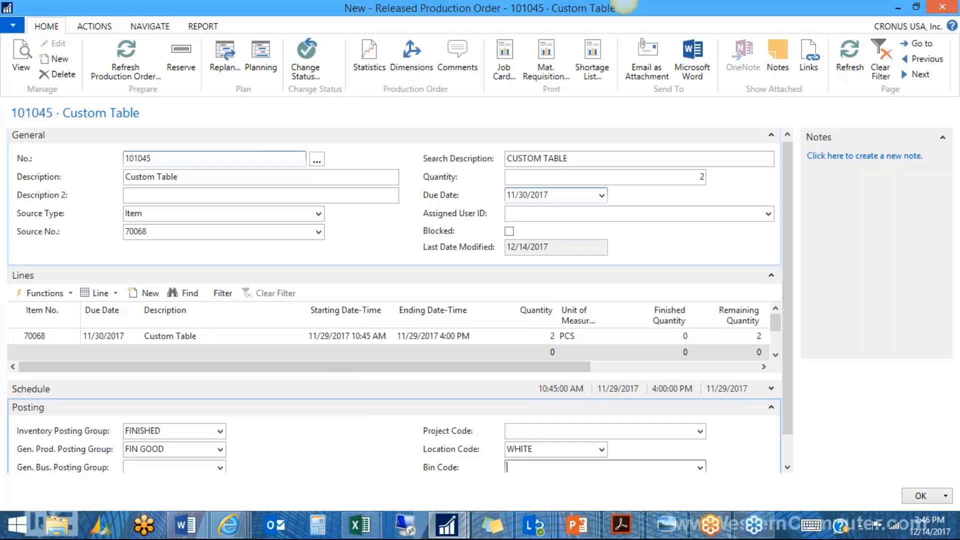
# Review the components of the Custom Table order line, including their bins, flushing methods and expected quantities, and close the list
pyautogui.click(324, 340)
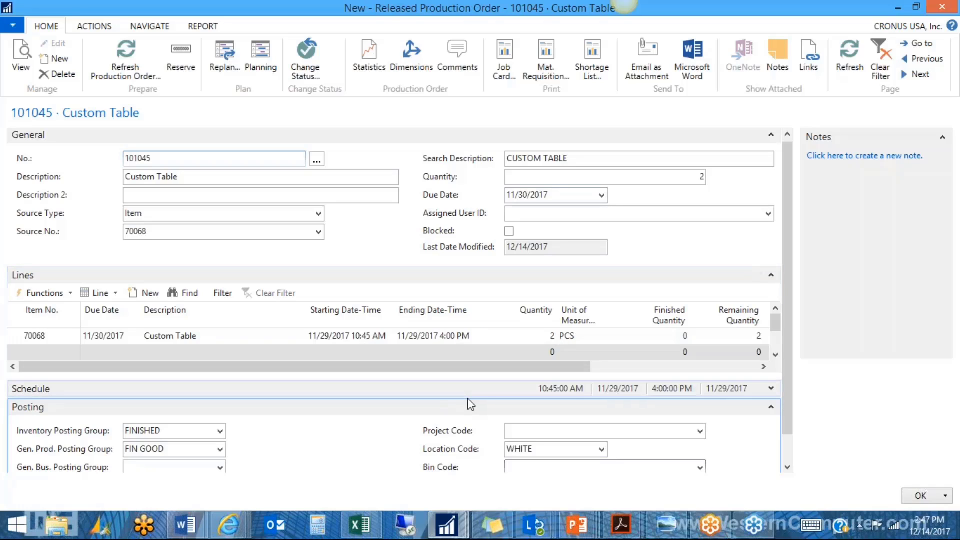
pyautogui.click(17, 336)
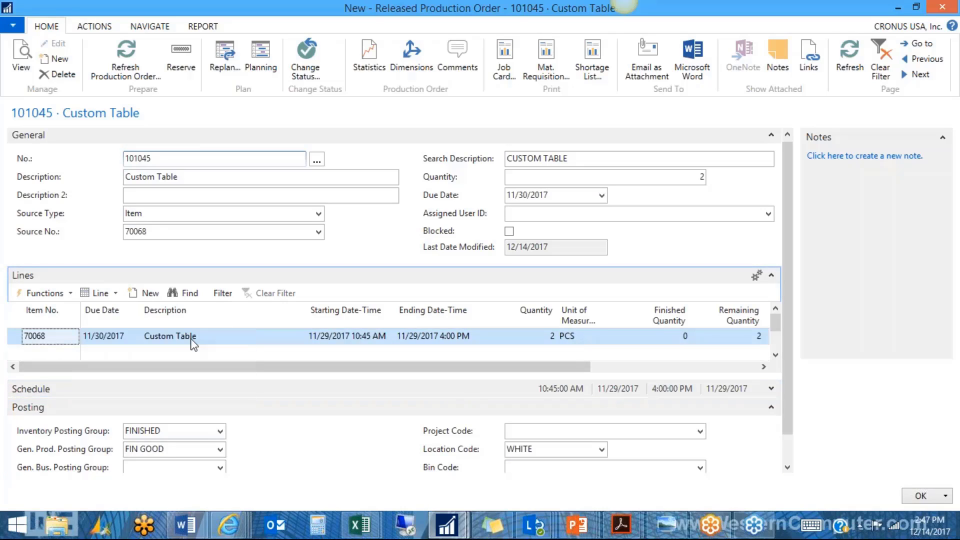
pyautogui.click(100, 293)
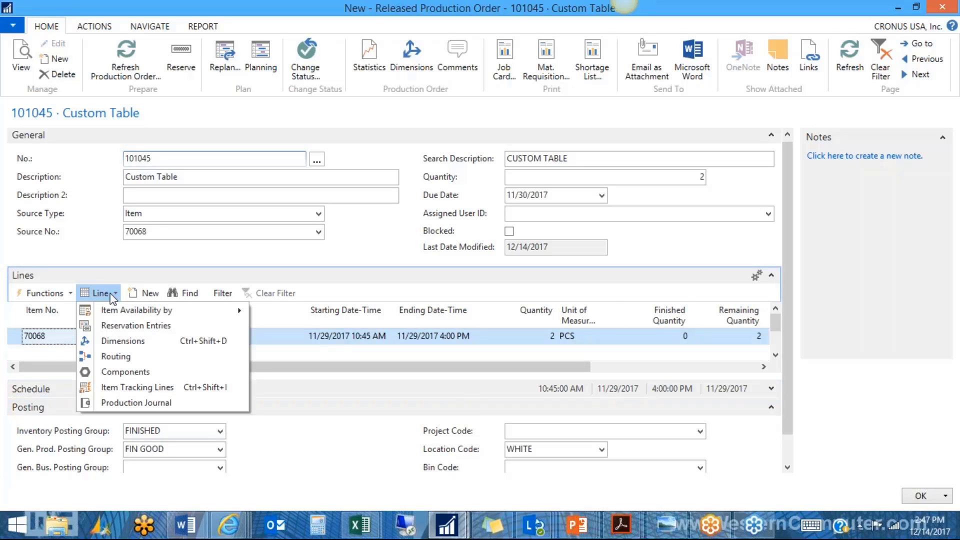
pyautogui.click(123, 371)
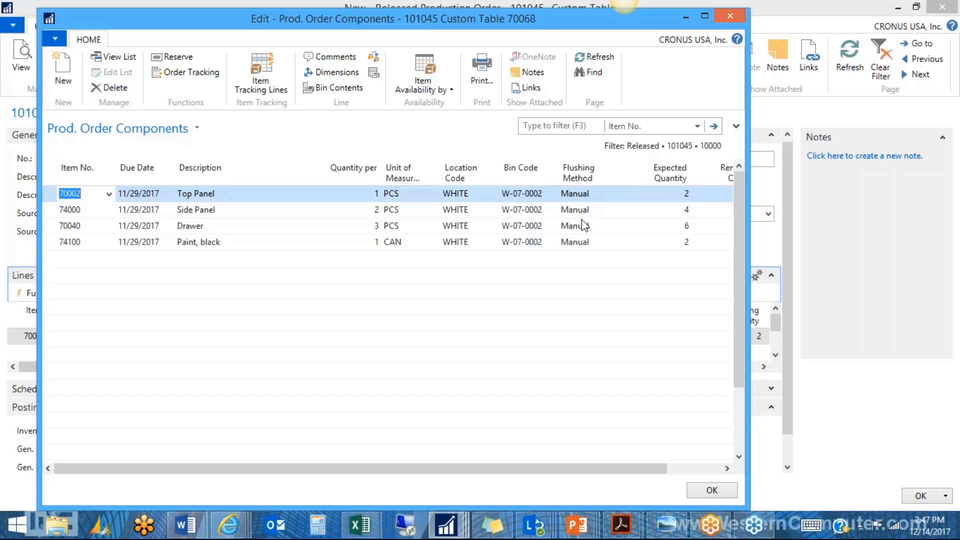
pyautogui.click(714, 490)
pyautogui.click(99, 293)
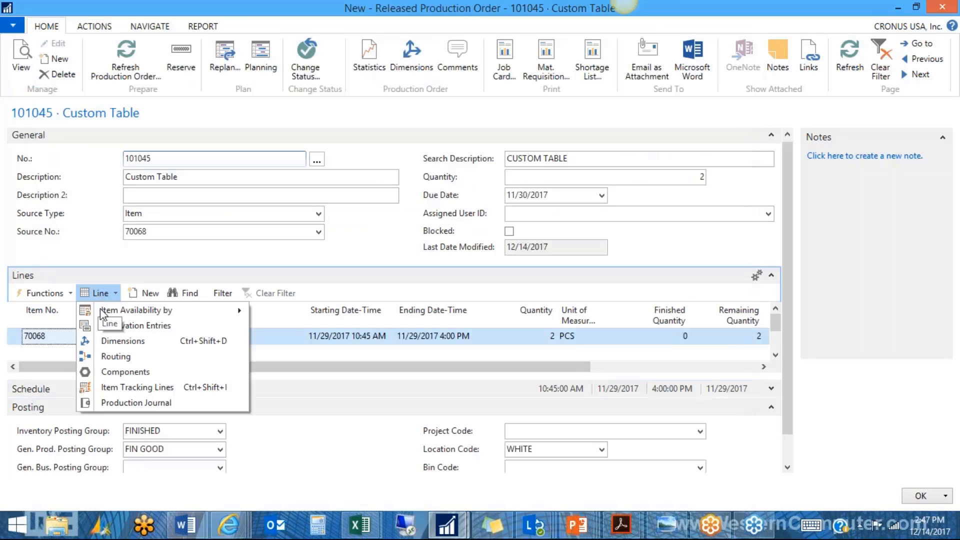
pyautogui.click(130, 371)
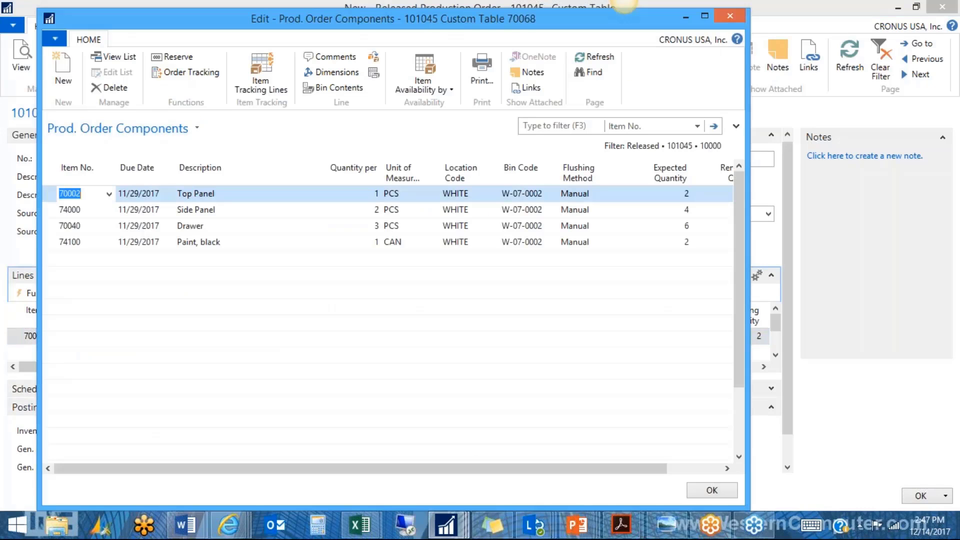
pyautogui.click(711, 490)
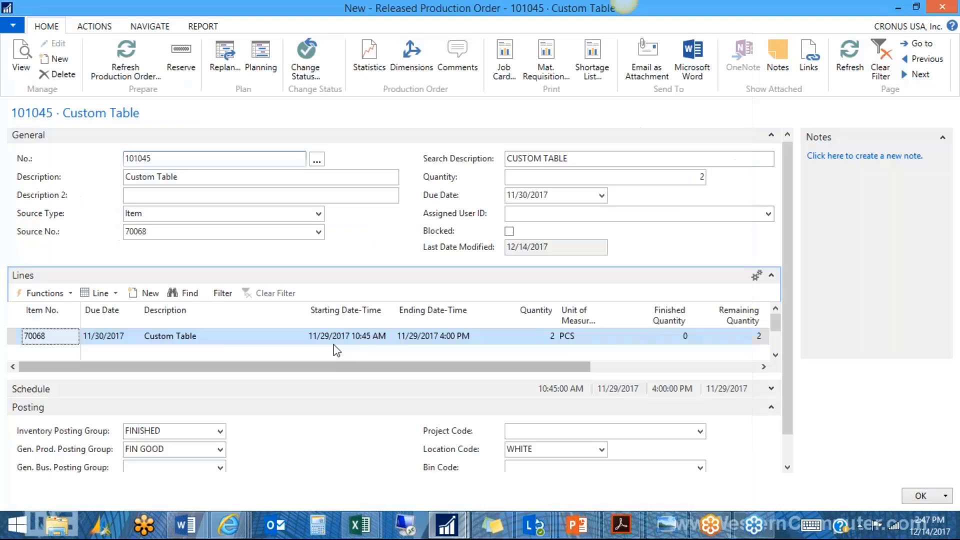
# Review the order line's routing, checking each operation's scheduled dates and its setup, run, wait and move times, and close it
pyautogui.click(108, 294)
pyautogui.click(116, 356)
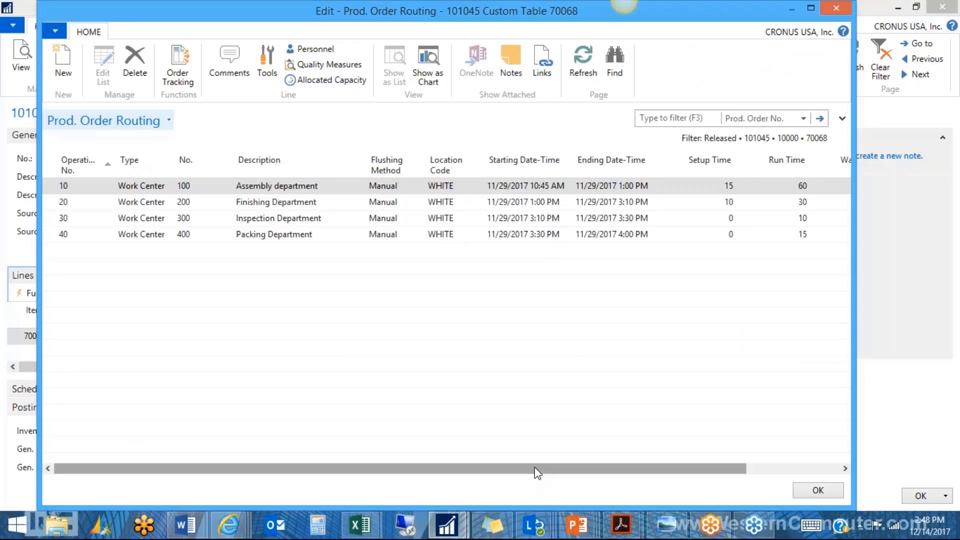
pyautogui.moveTo(551, 467); pyautogui.dragTo(642, 468)
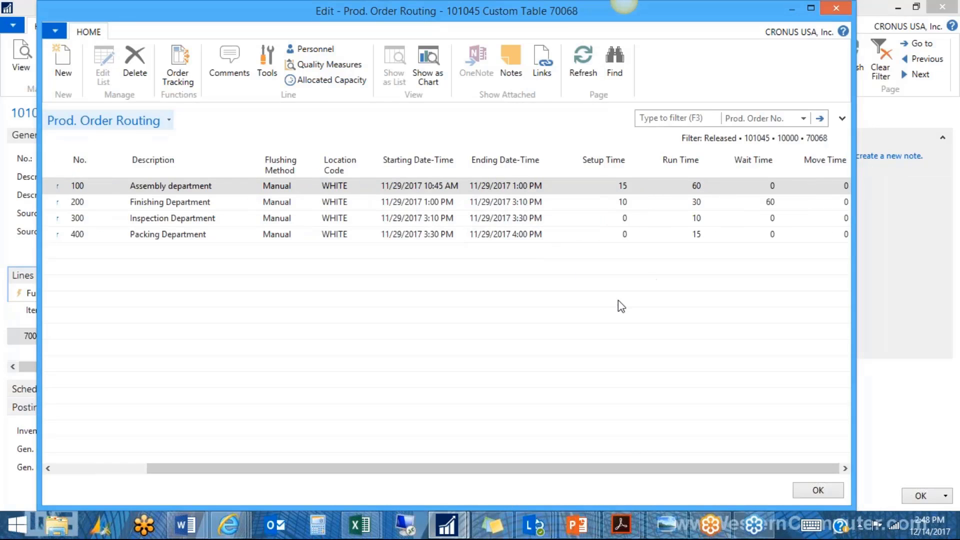
pyautogui.click(817, 490)
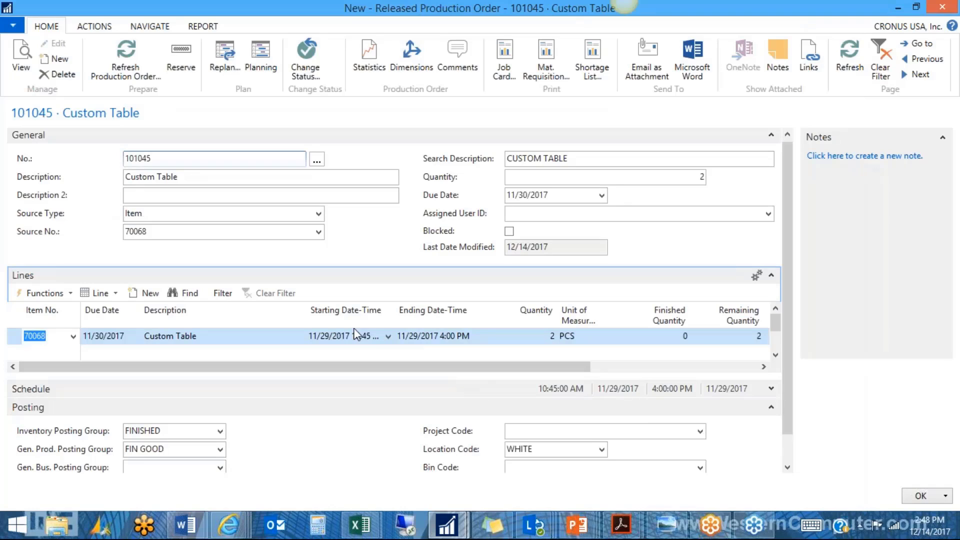
# Open the order line's production journal and try to enter a consumption quantity of 2 for the Top Panel
pyautogui.click(114, 293)
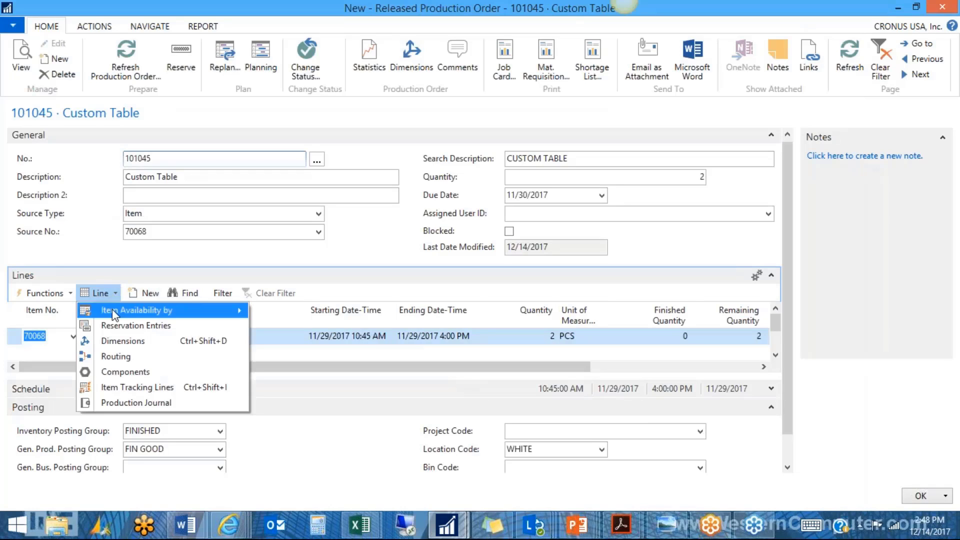
pyautogui.click(121, 402)
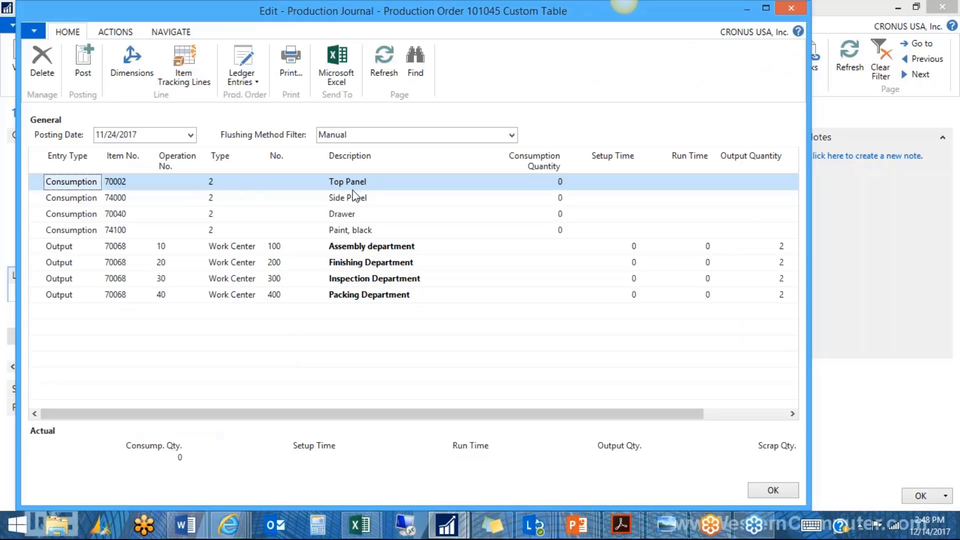
pyautogui.press('Return')
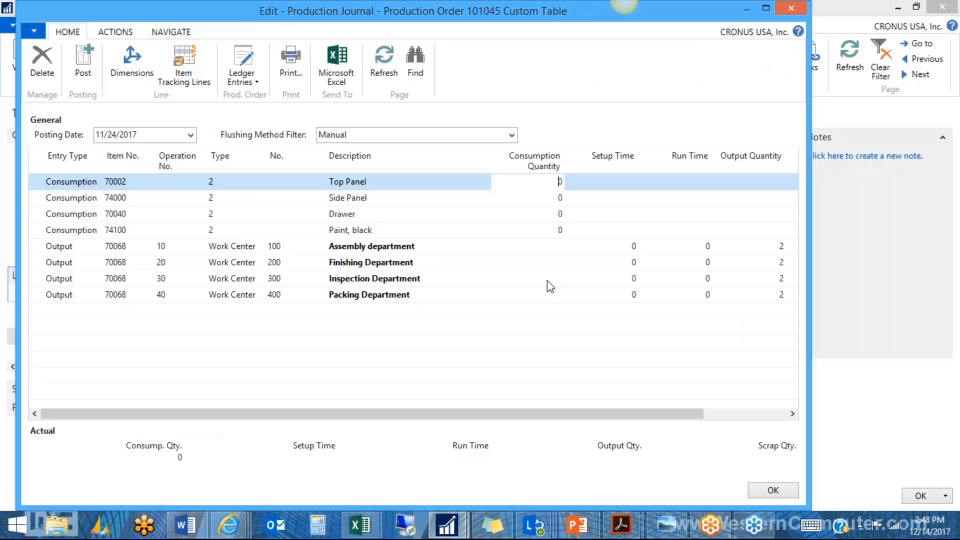
pyautogui.press('BackSpace')
pyautogui.write('2')
pyautogui.press('Return')
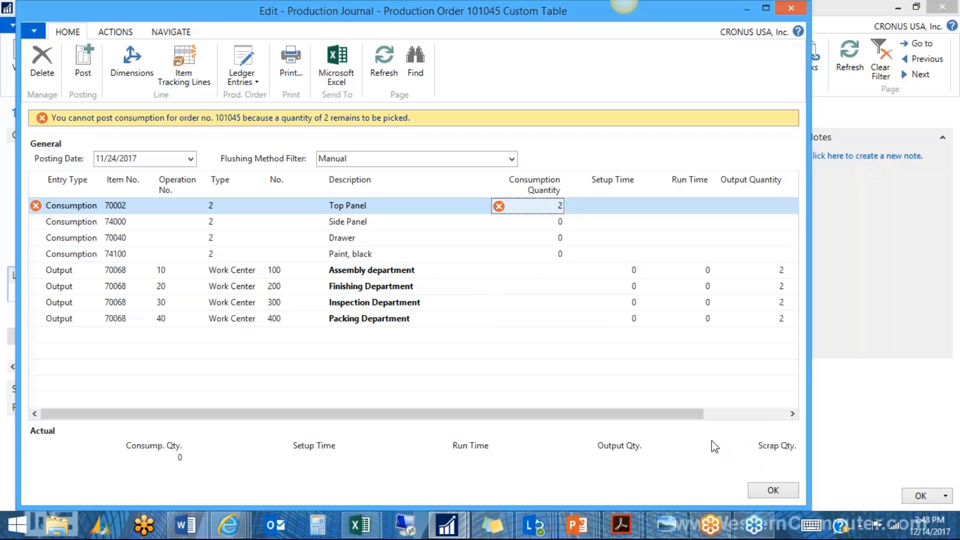
pyautogui.press('Escape')
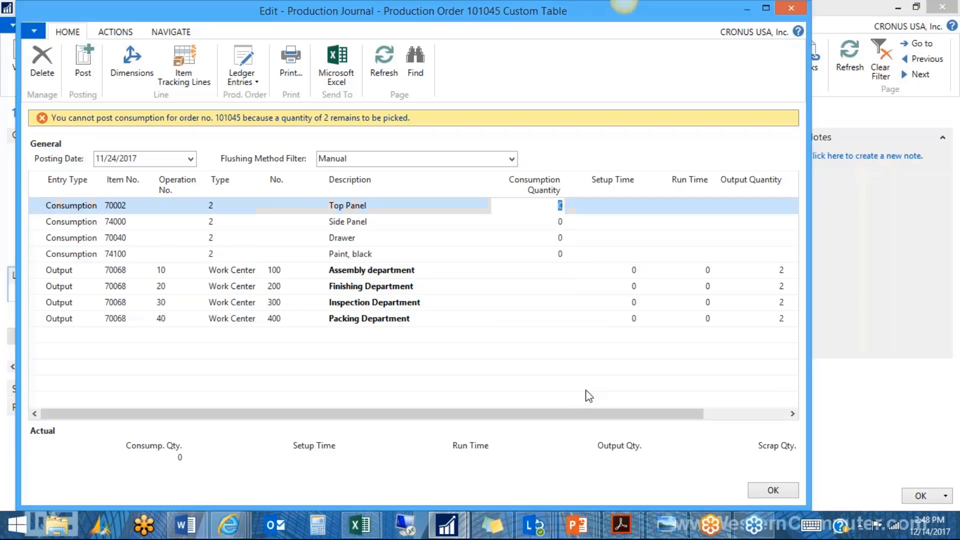
# Close and reopen the order line's production journal, review its setup time, run time, output, scrap and finished columns, and close it
pyautogui.click(781, 492)
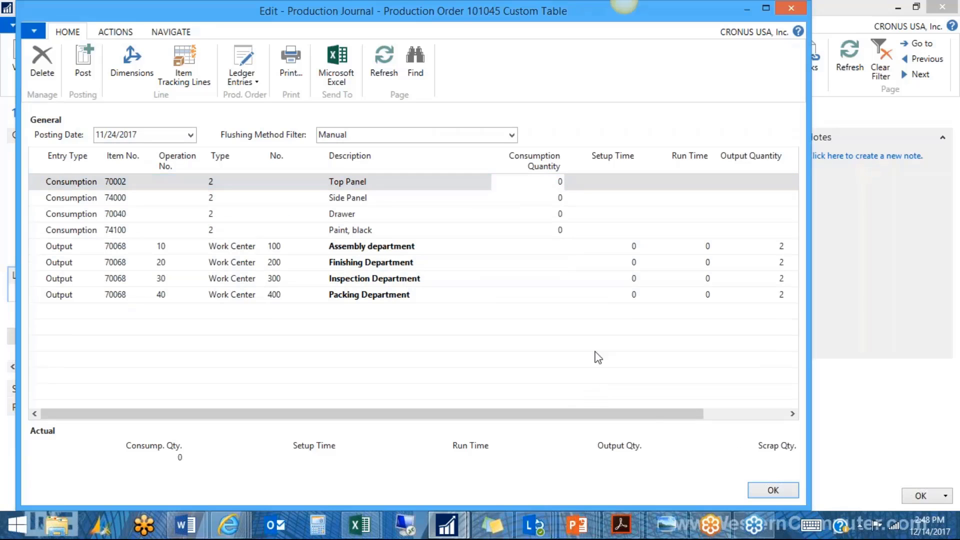
pyautogui.click(766, 491)
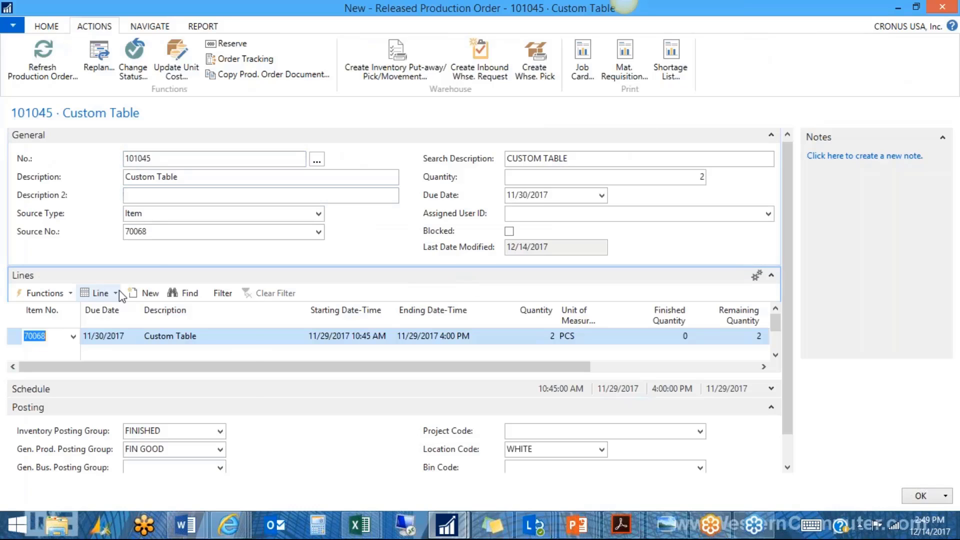
pyautogui.click(100, 293)
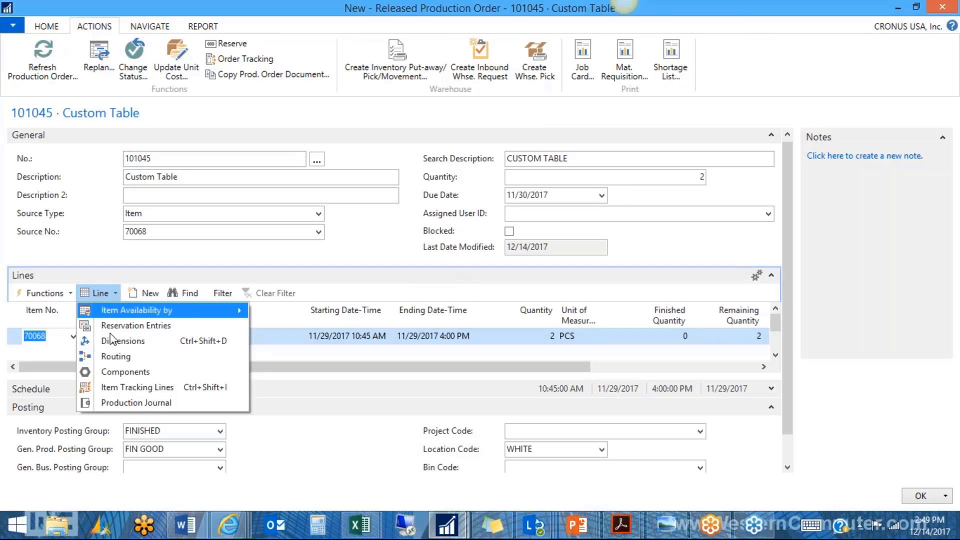
pyautogui.click(327, 353)
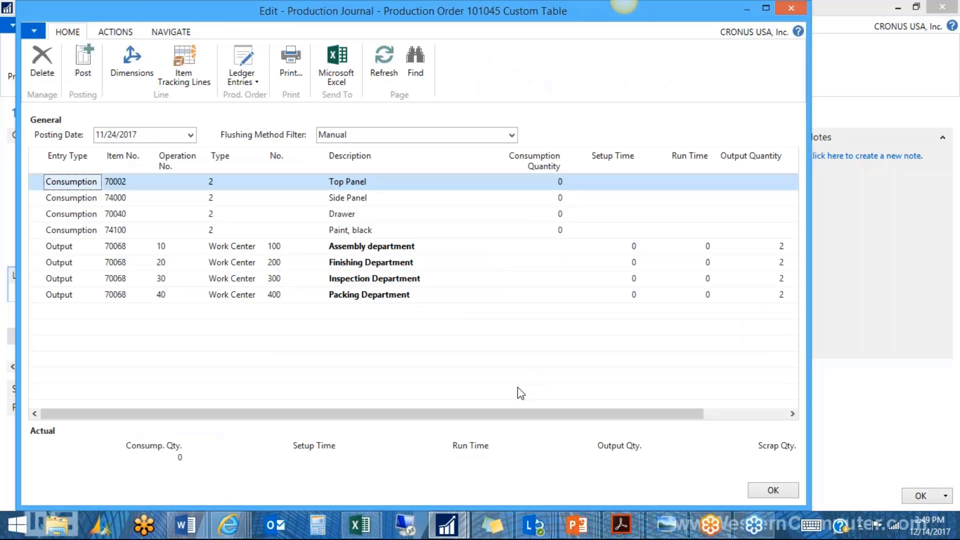
pyautogui.moveTo(536, 412); pyautogui.dragTo(602, 414)
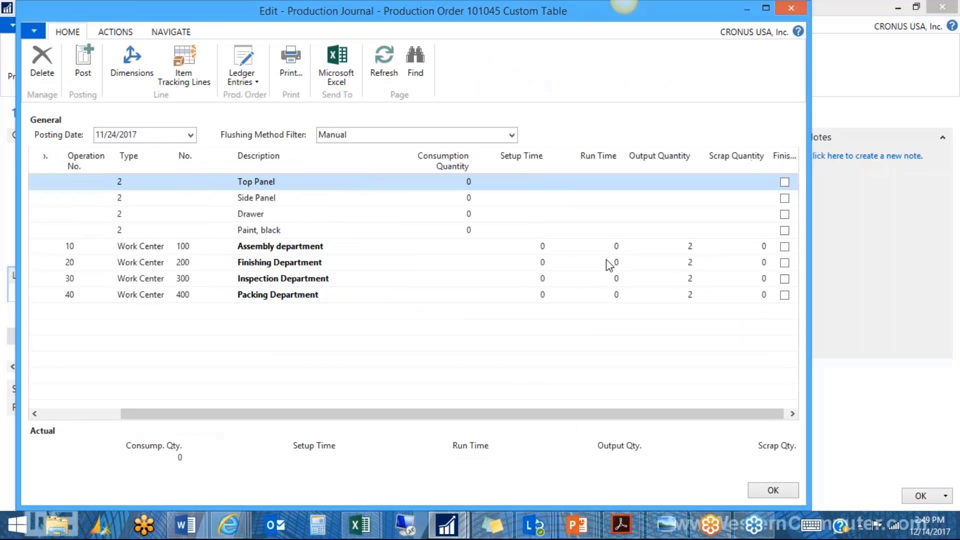
pyautogui.moveTo(489, 415); pyautogui.dragTo(599, 400)
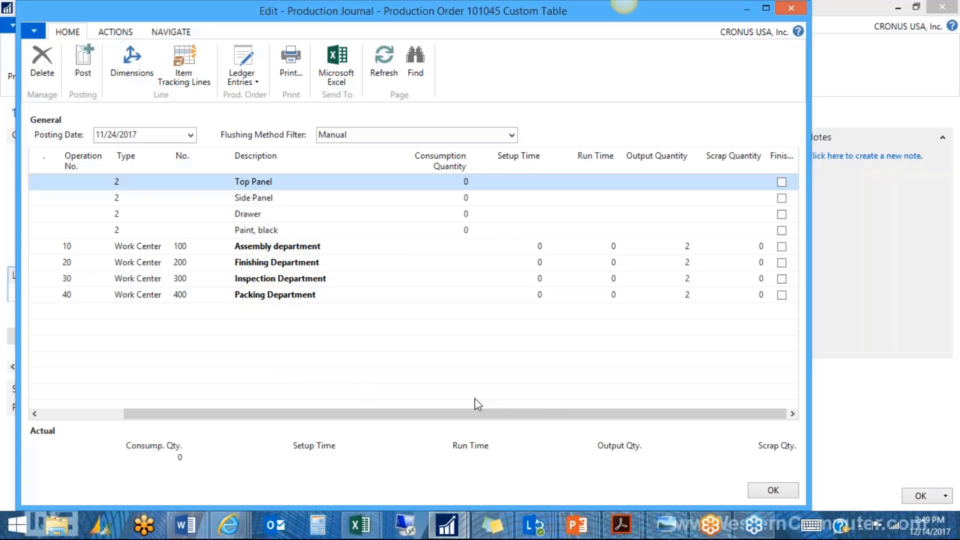
pyautogui.click(773, 490)
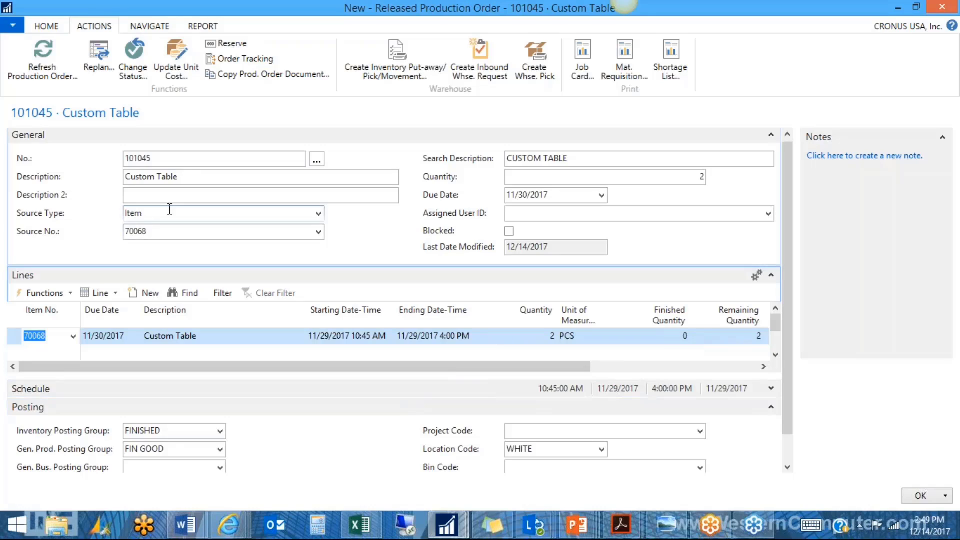
# Check which kinds of entries can be viewed for the released production order, and close the order
pyautogui.click(150, 26)
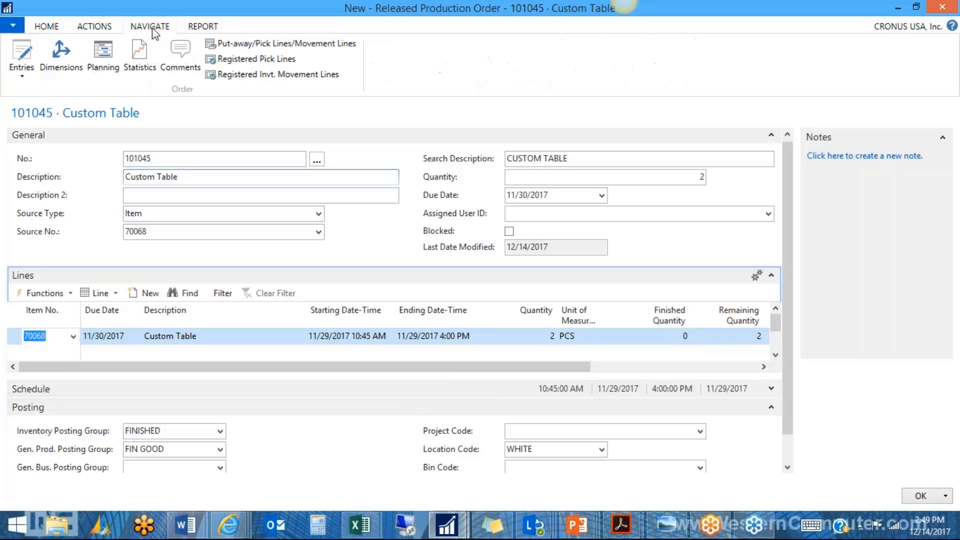
pyautogui.click(22, 60)
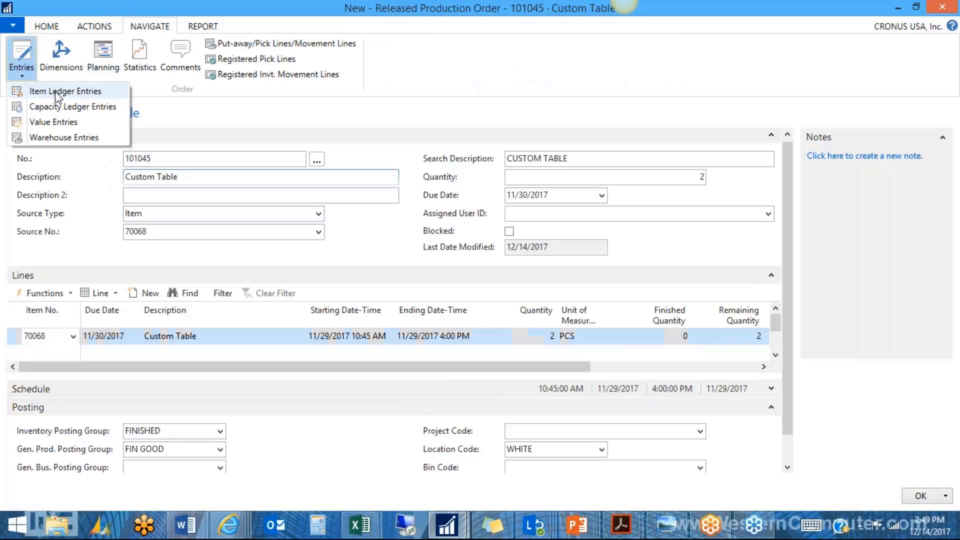
pyautogui.click(795, 422)
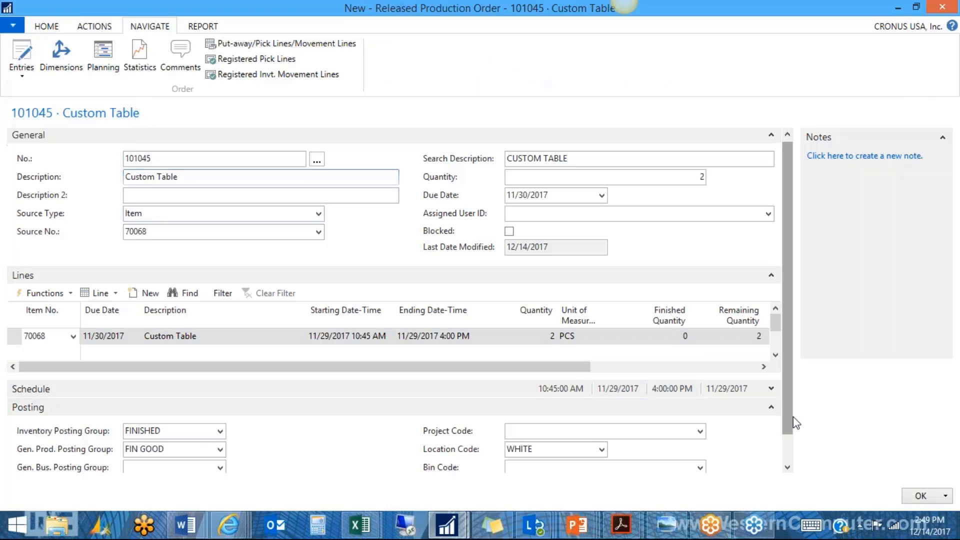
pyautogui.hotkey('ctrl', 'Return')
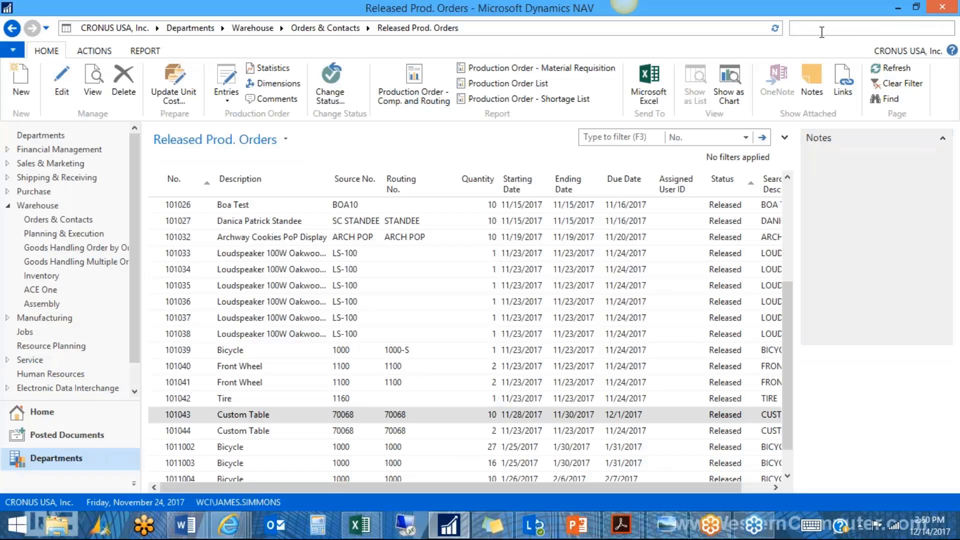
# Find the Finished Prod. Orders list and open the Danica Patrick Standee order due 10/20/2017
pyautogui.write('finished')
pyautogui.click(653, 47)
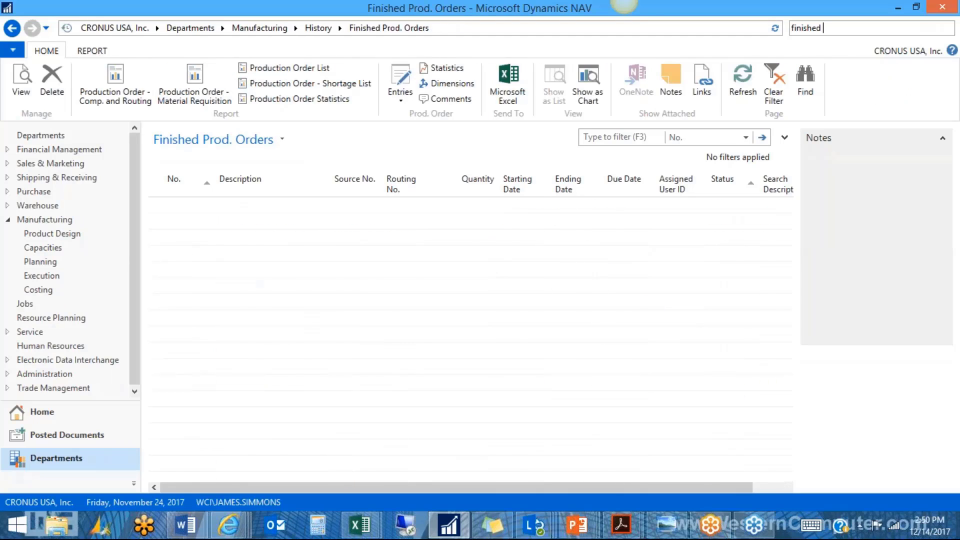
pyautogui.click(170, 220)
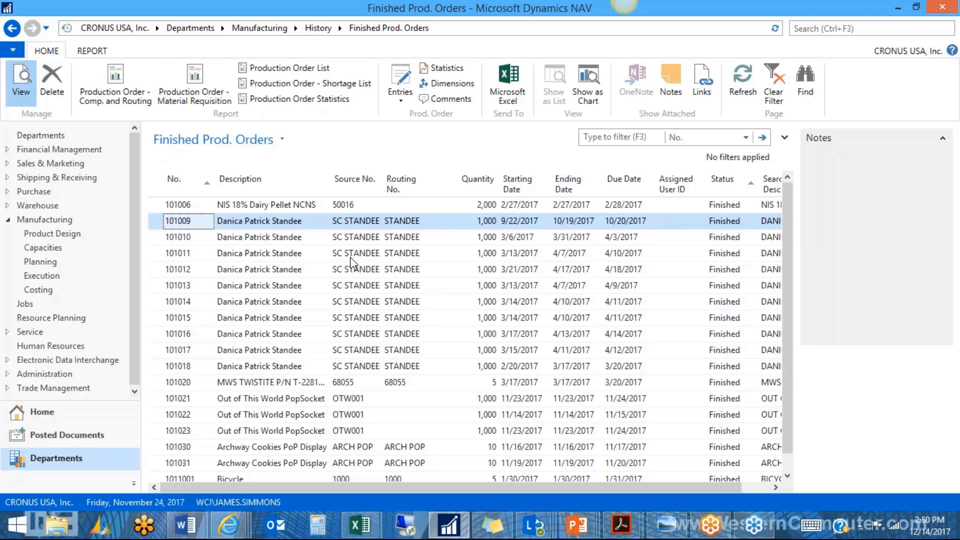
pyautogui.press('Return')
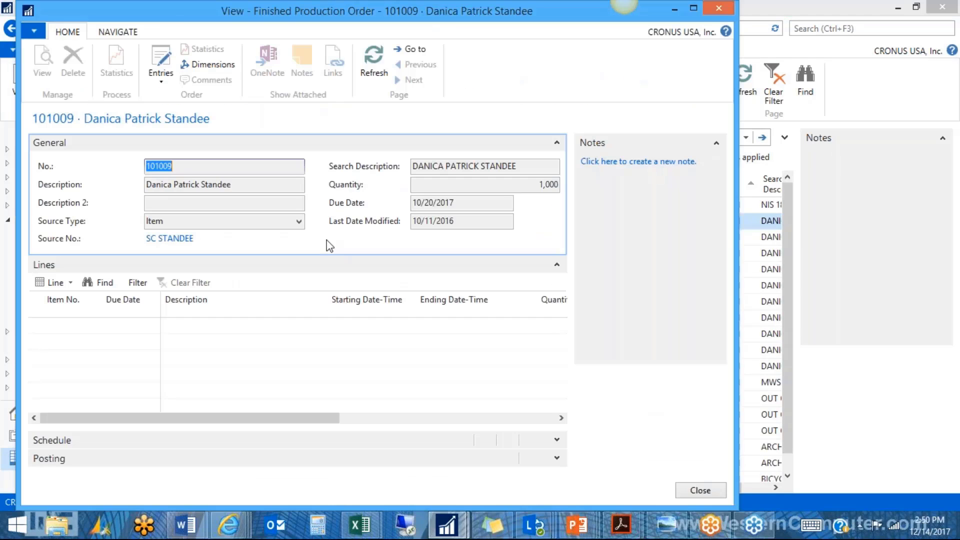
# Review the finished order's item ledger entries for consumption and output, and close the list
pyautogui.click(120, 35)
pyautogui.click(43, 65)
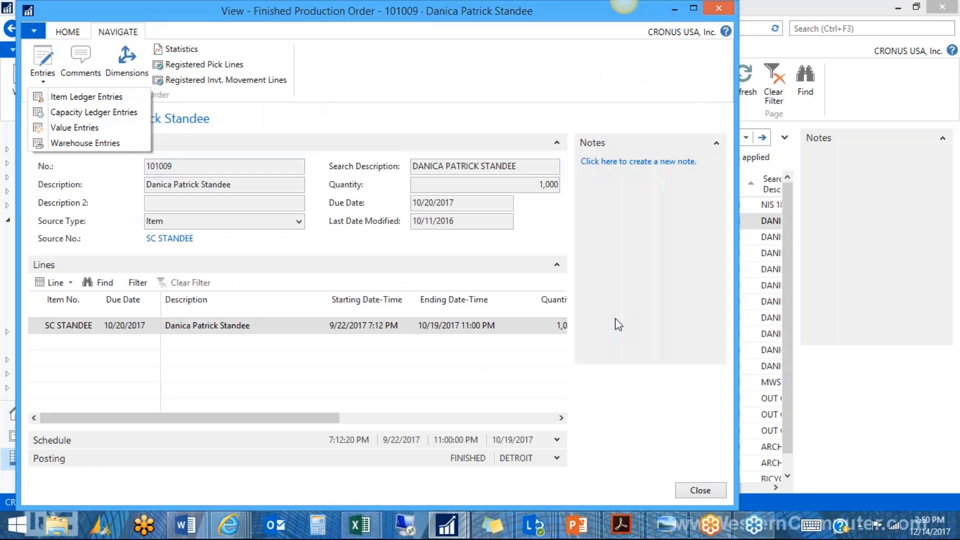
pyautogui.press('Return')
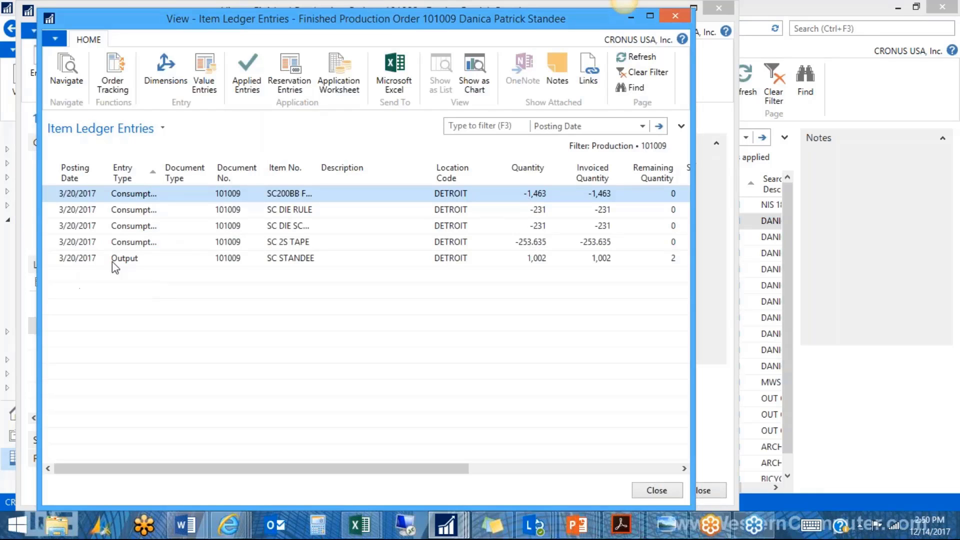
pyautogui.click(656, 490)
# Review the finished order's capacity ledger entries, including quantities, direct cost and overhead cost, and close both the list and the order
pyautogui.click(42, 65)
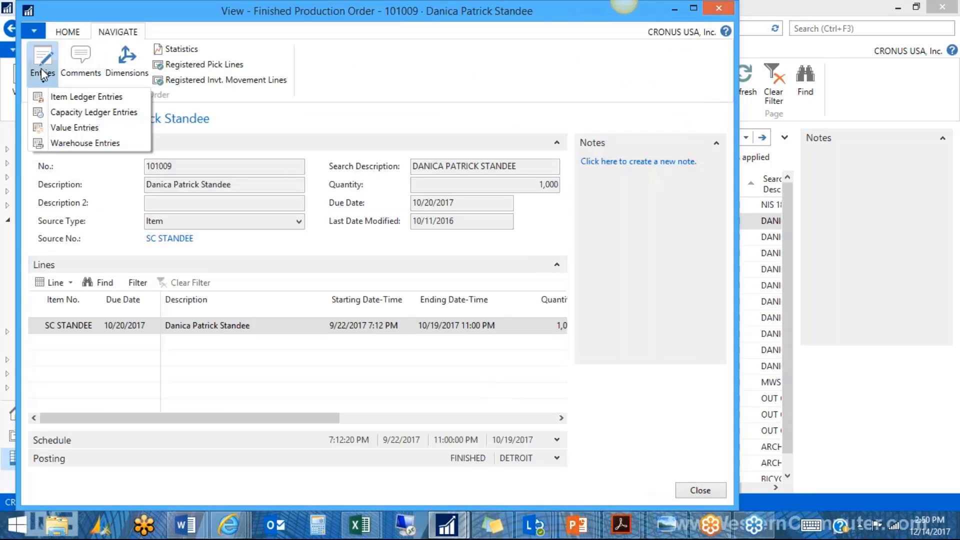
pyautogui.click(60, 115)
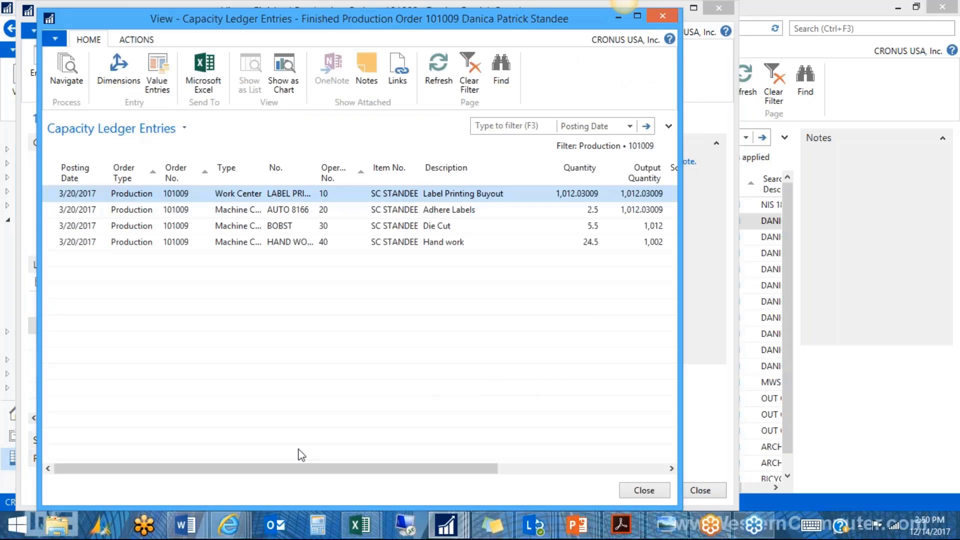
pyautogui.moveTo(301, 468); pyautogui.dragTo(572, 420)
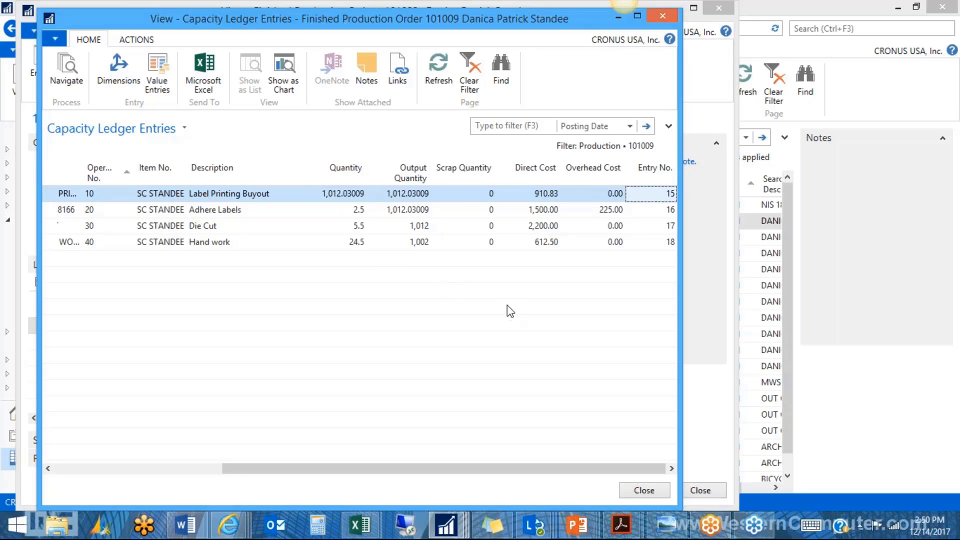
pyautogui.click(644, 491)
pyautogui.click(694, 491)
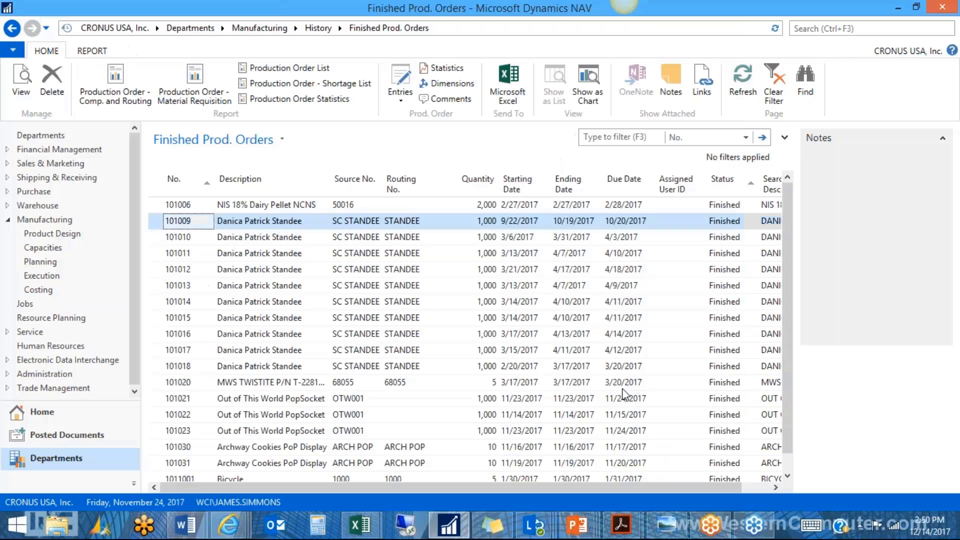
# Search for "released" and open the Released Prod. Orders list under Warehouse, Orders & Contacts
pyautogui.click(819, 29)
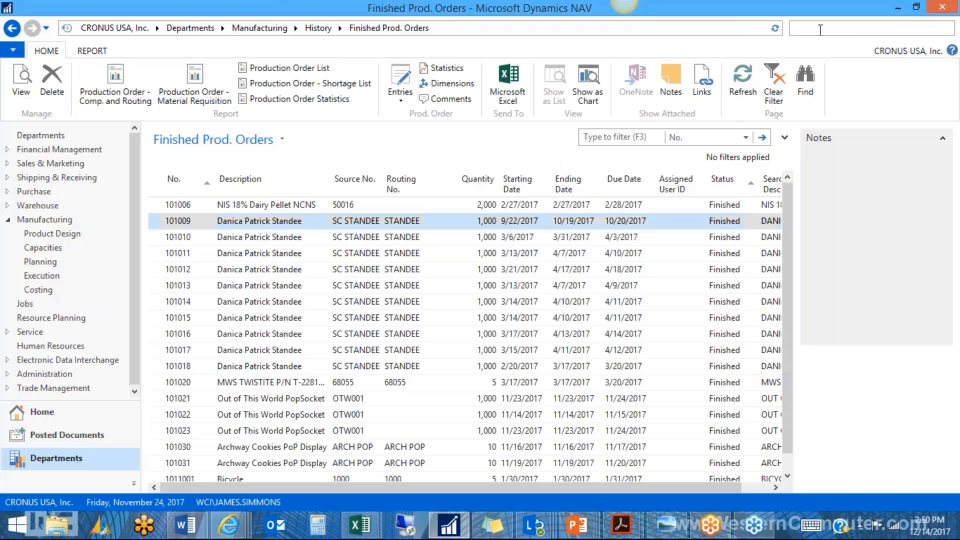
pyautogui.write('releaed')
pyautogui.press('BackSpace')
pyautogui.press('BackSpace')
pyautogui.press('BackSpace')
pyautogui.write('sed')
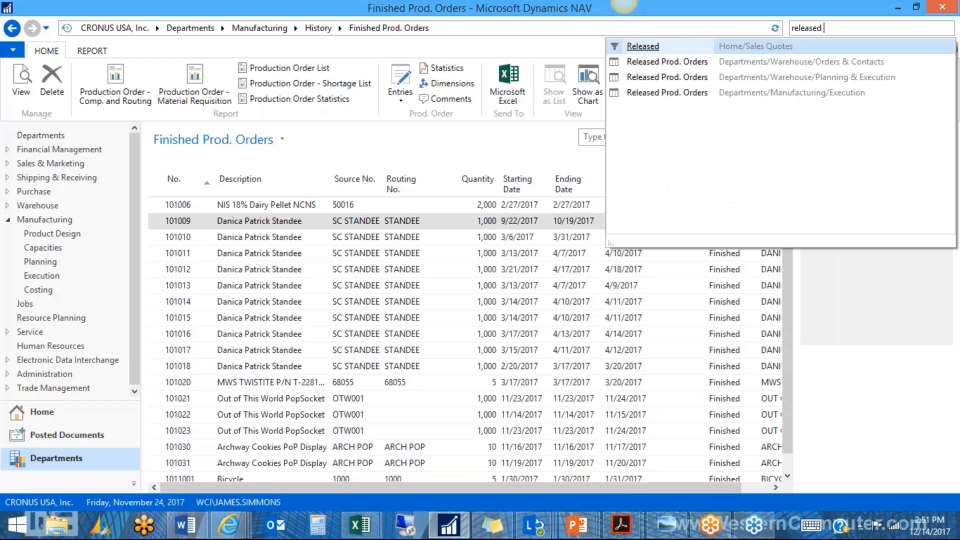
pyautogui.click(667, 61)
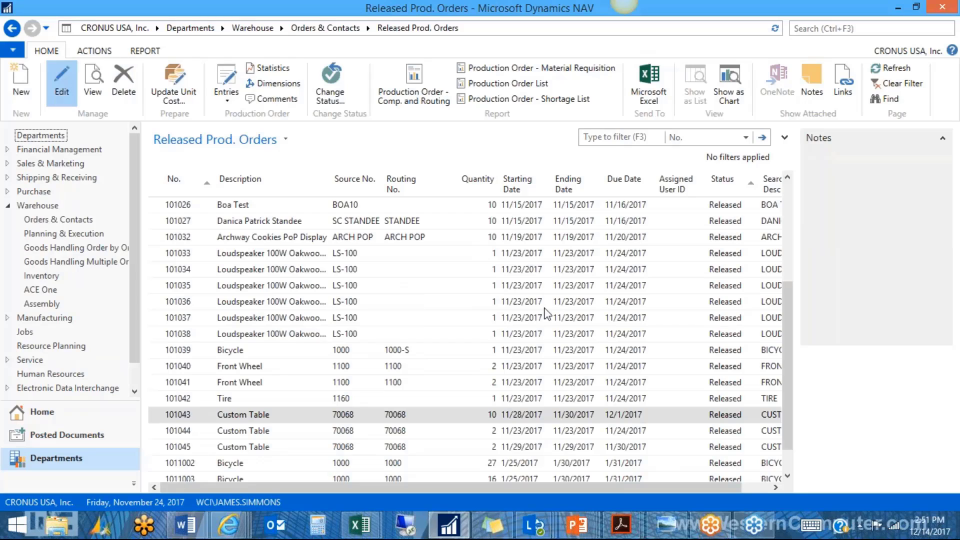
# Open the released Custom Table order for 10 pieces due 12/1/2017 and start changing its status
pyautogui.doubleClick(547, 314)
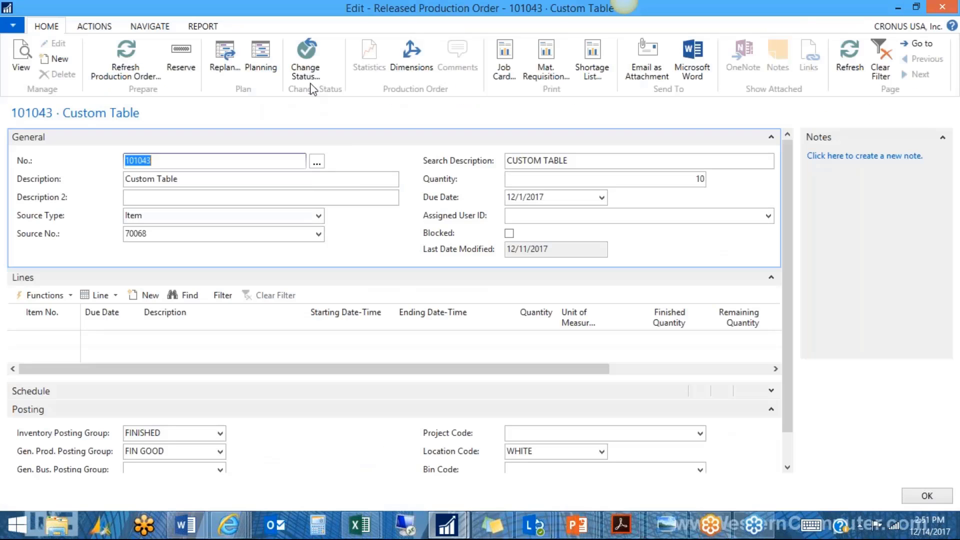
pyautogui.click(307, 72)
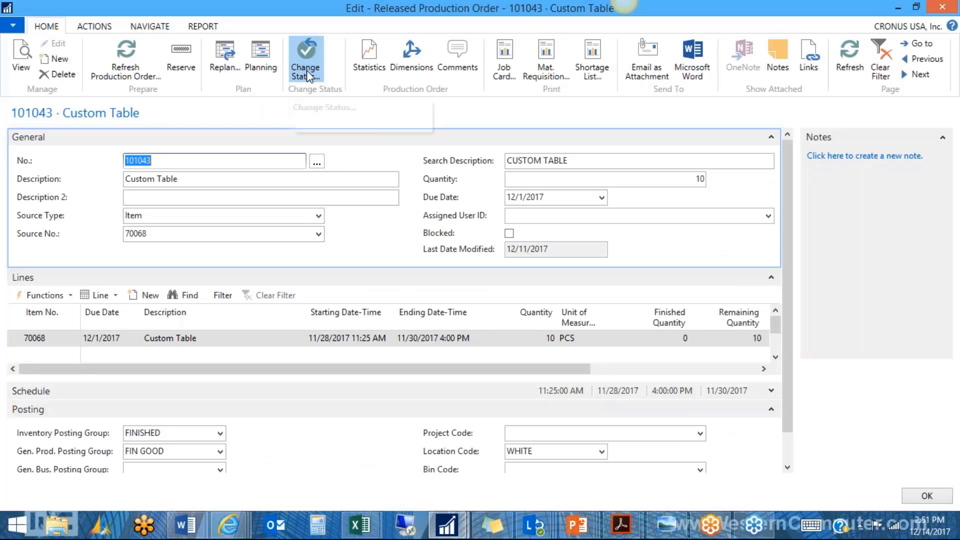